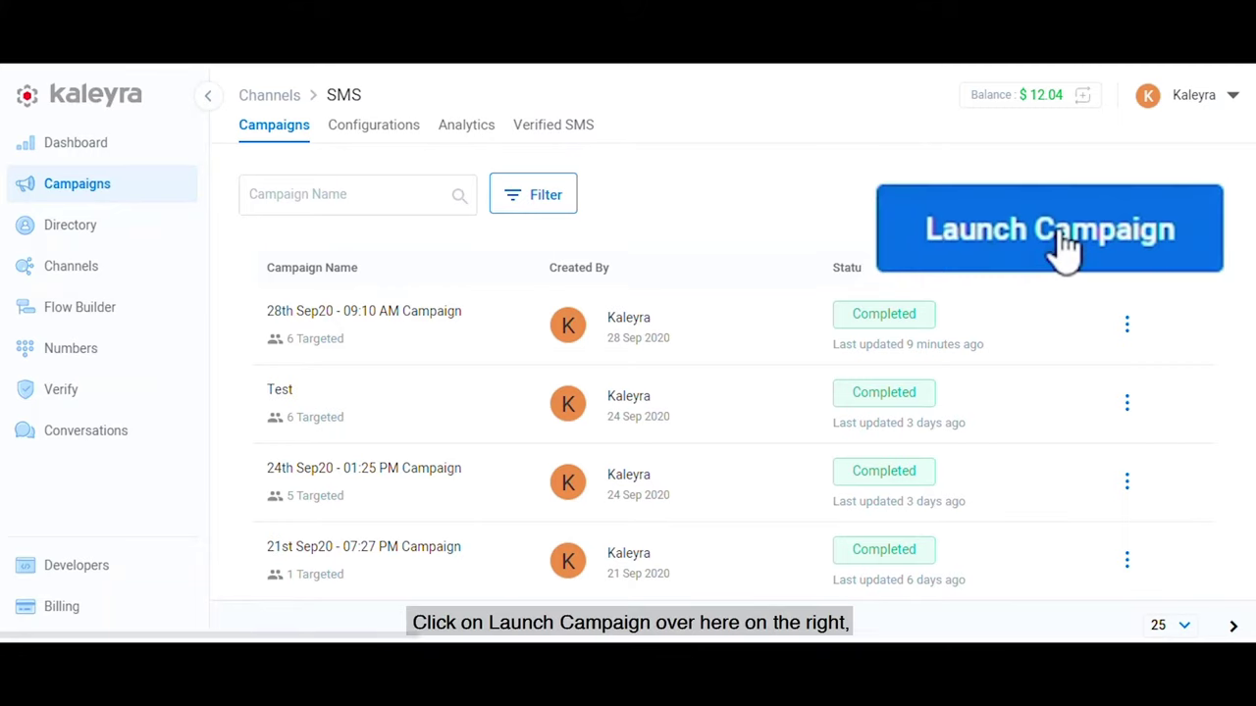
Step: Start a new SMS campaign and name it Demo
{"action": "left_click", "coordinate": [1146, 202]}
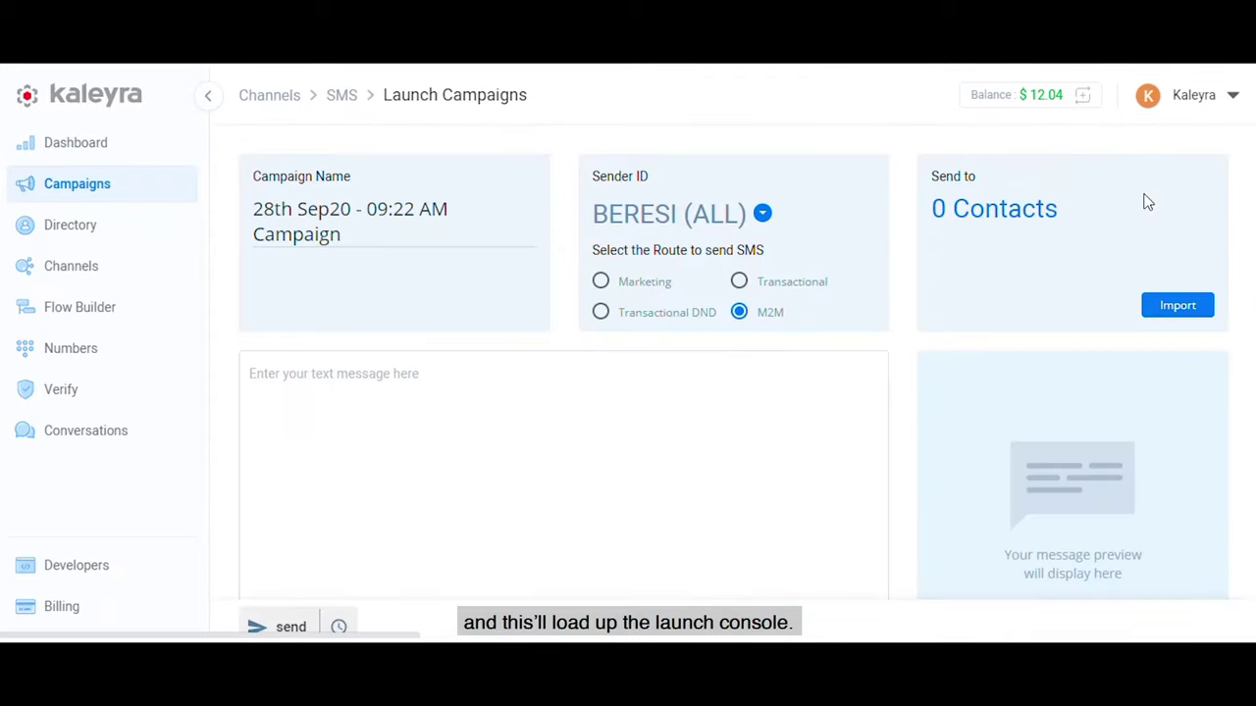
{"action": "left_click_drag", "start_coordinate": [471, 242], "coordinate": [253, 218]}
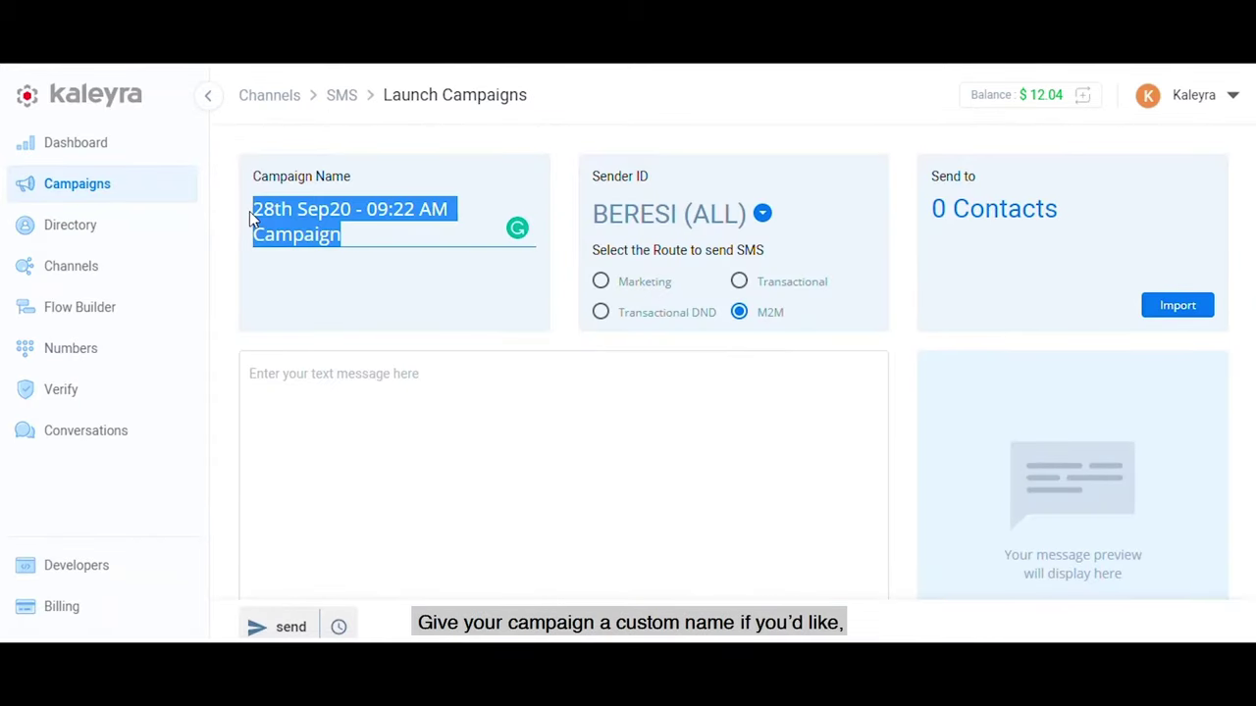
{"action": "key", "text": "BackSpace"}
{"action": "type", "text": "Demo"}
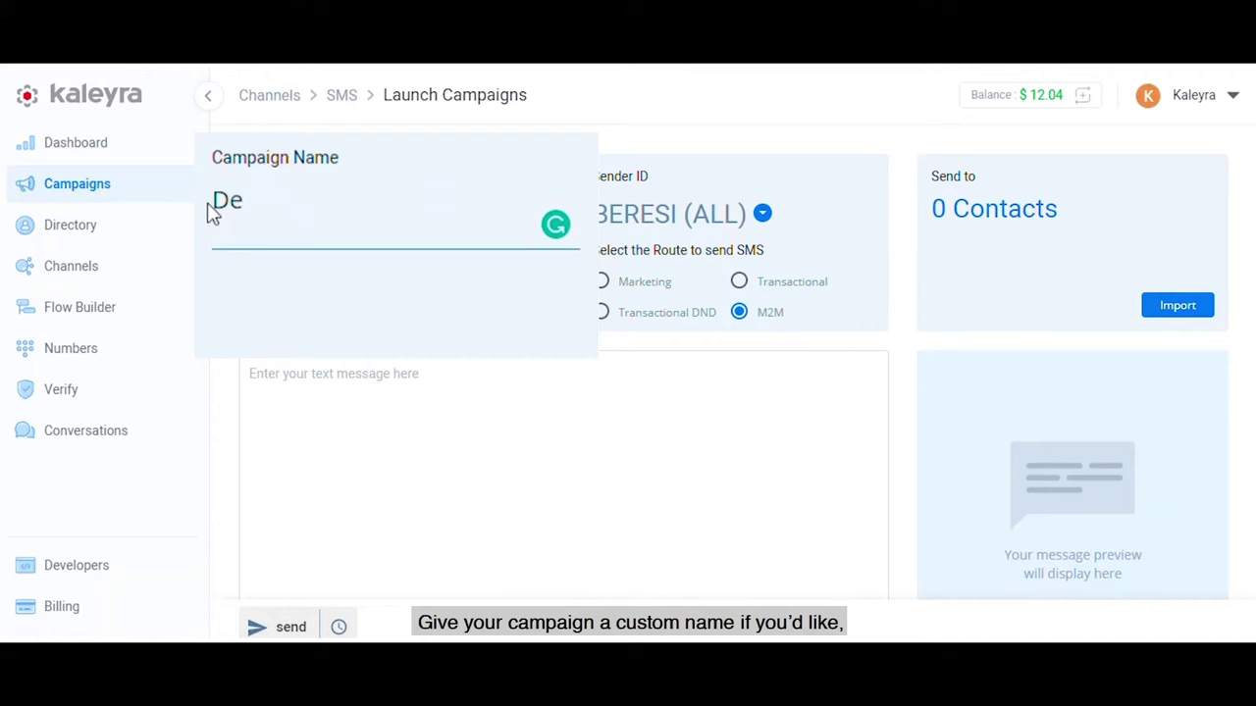
Step: Set the sender ID to KALYRA (ALL) with the Transactional route, and open the contact import
{"action": "left_click", "coordinate": [762, 213]}
{"action": "scroll", "coordinate": [648, 365], "scroll_direction": "down", "scroll_amount": 2}
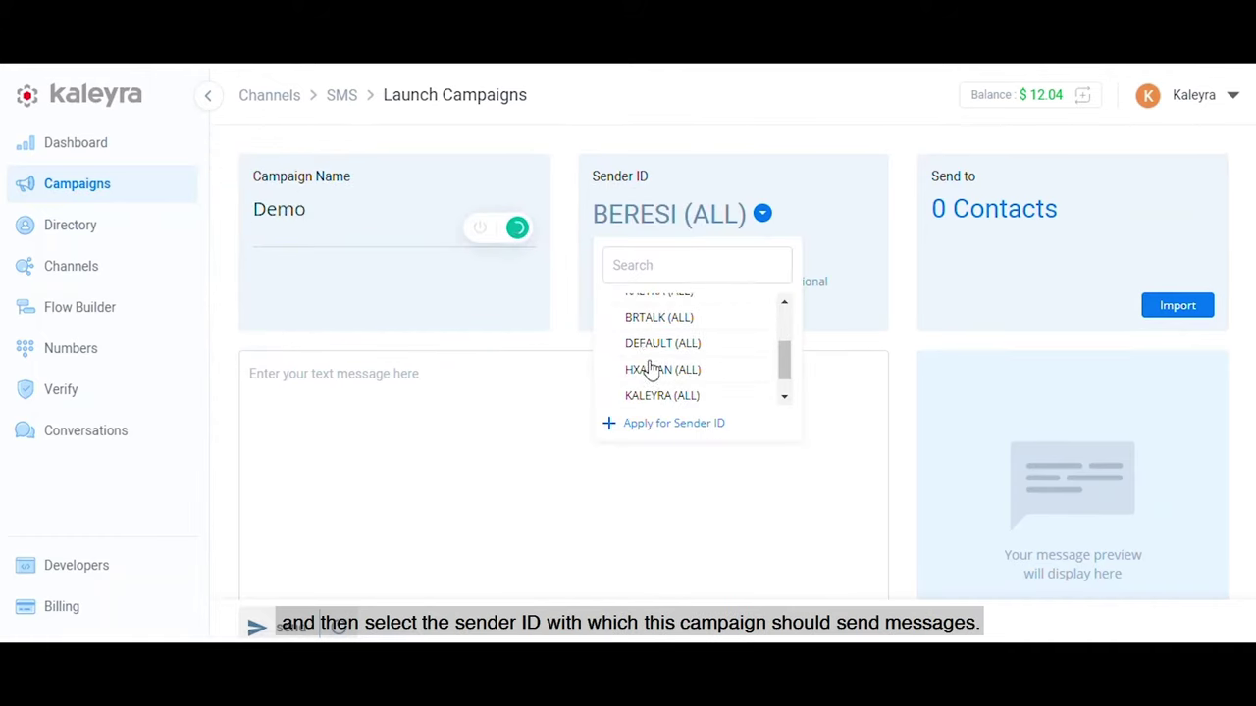
{"action": "scroll", "coordinate": [648, 358], "scroll_direction": "up", "scroll_amount": 2}
{"action": "left_click", "coordinate": [663, 387]}
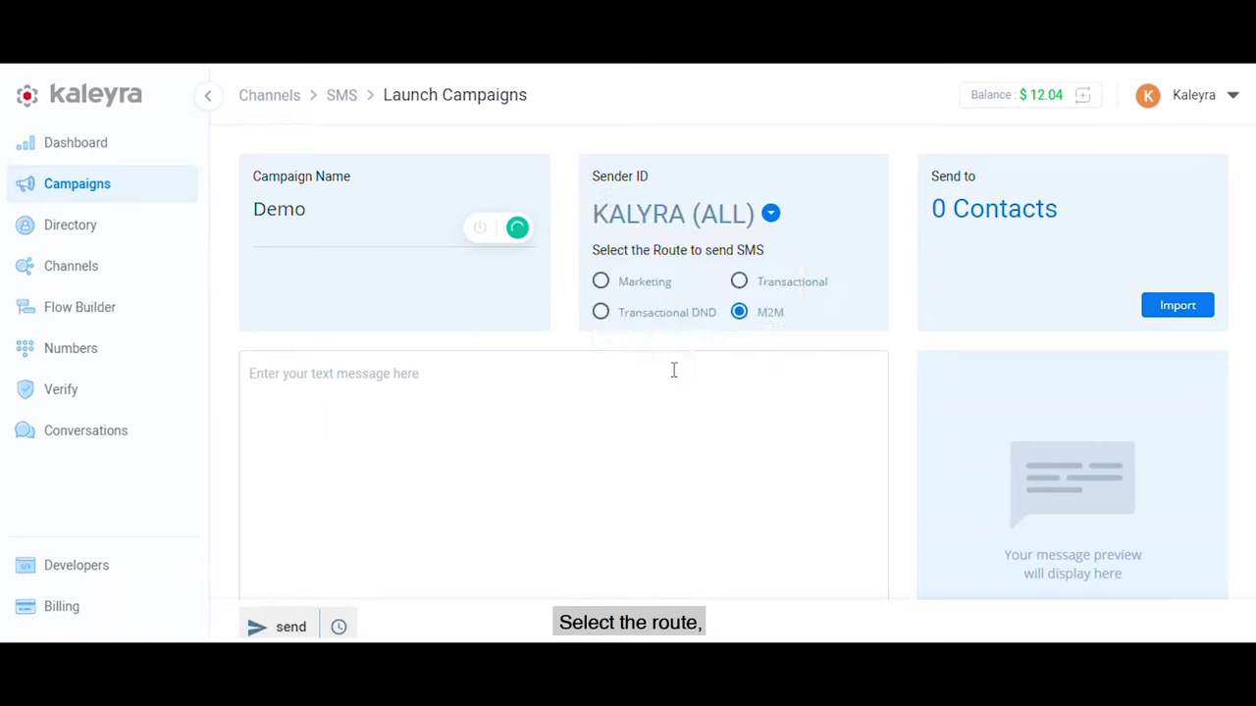
{"action": "left_click", "coordinate": [741, 283]}
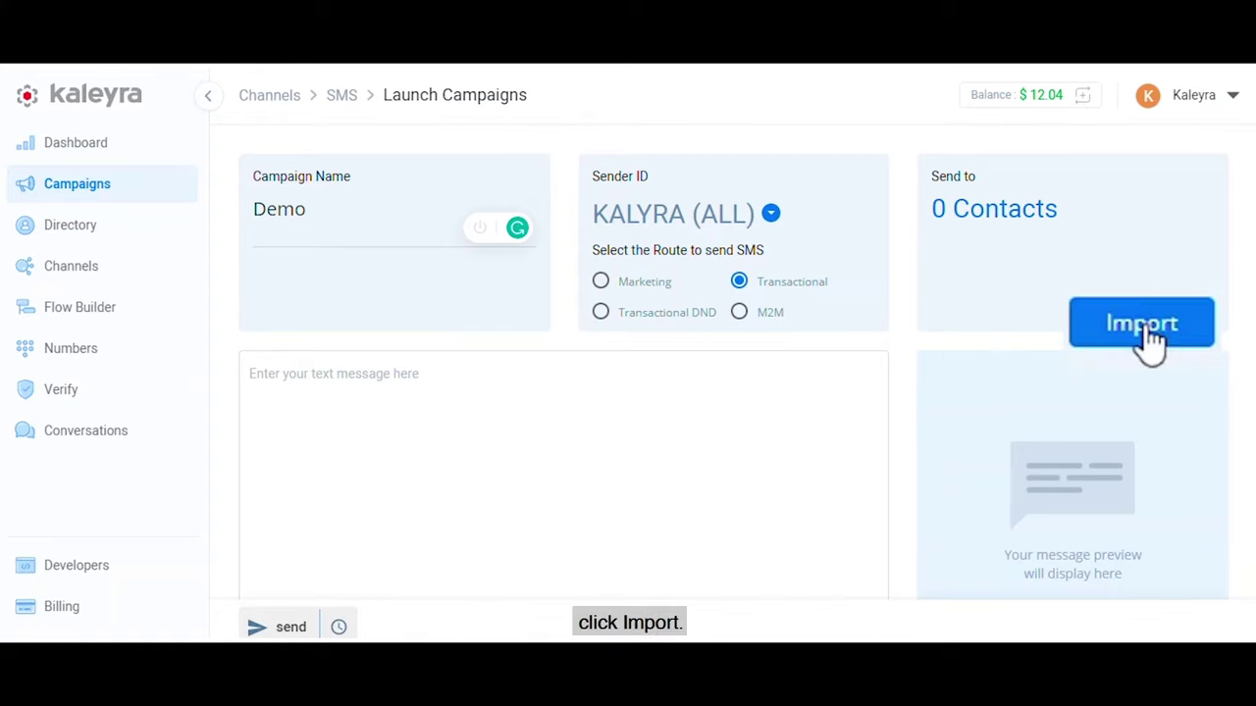
{"action": "left_click", "coordinate": [1178, 310]}
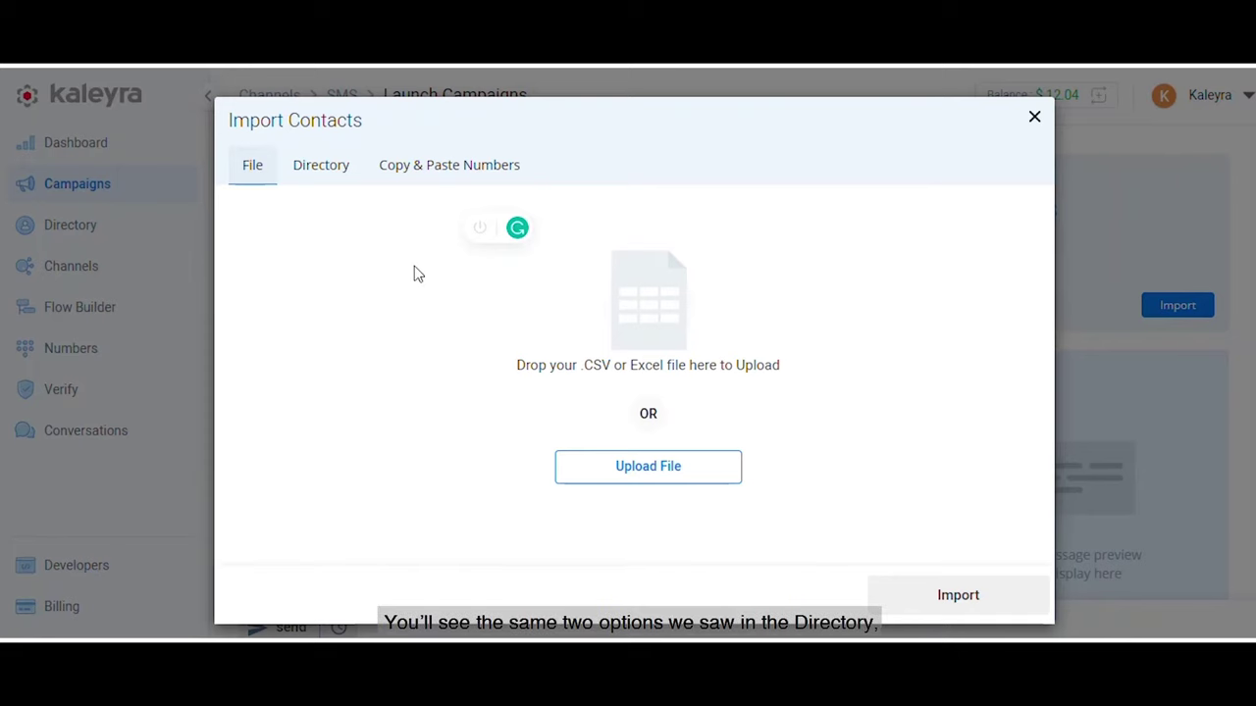
Step: Select the first two directory contacts, show the contact filters, and view the file upload and number pasting options
{"action": "left_click", "coordinate": [330, 175]}
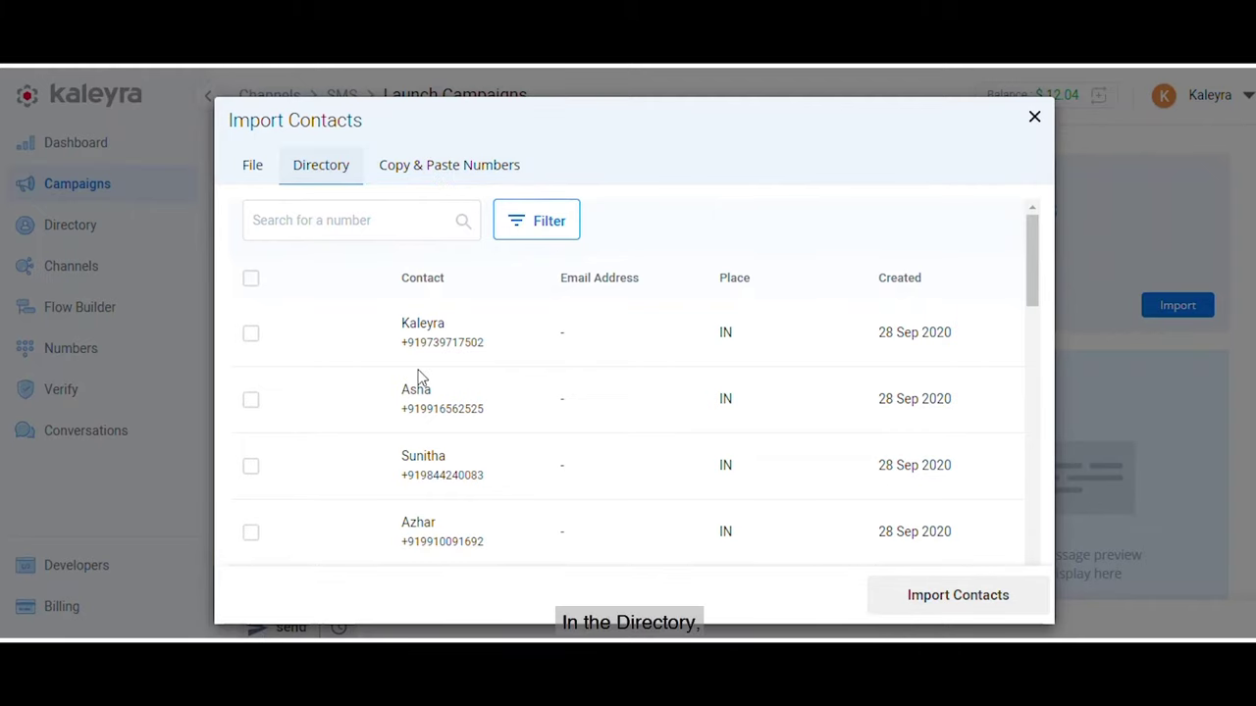
{"action": "scroll", "coordinate": [417, 378], "scroll_direction": "down", "scroll_amount": 2}
{"action": "scroll", "coordinate": [420, 378], "scroll_direction": "up", "scroll_amount": 2}
{"action": "left_click", "coordinate": [249, 340]}
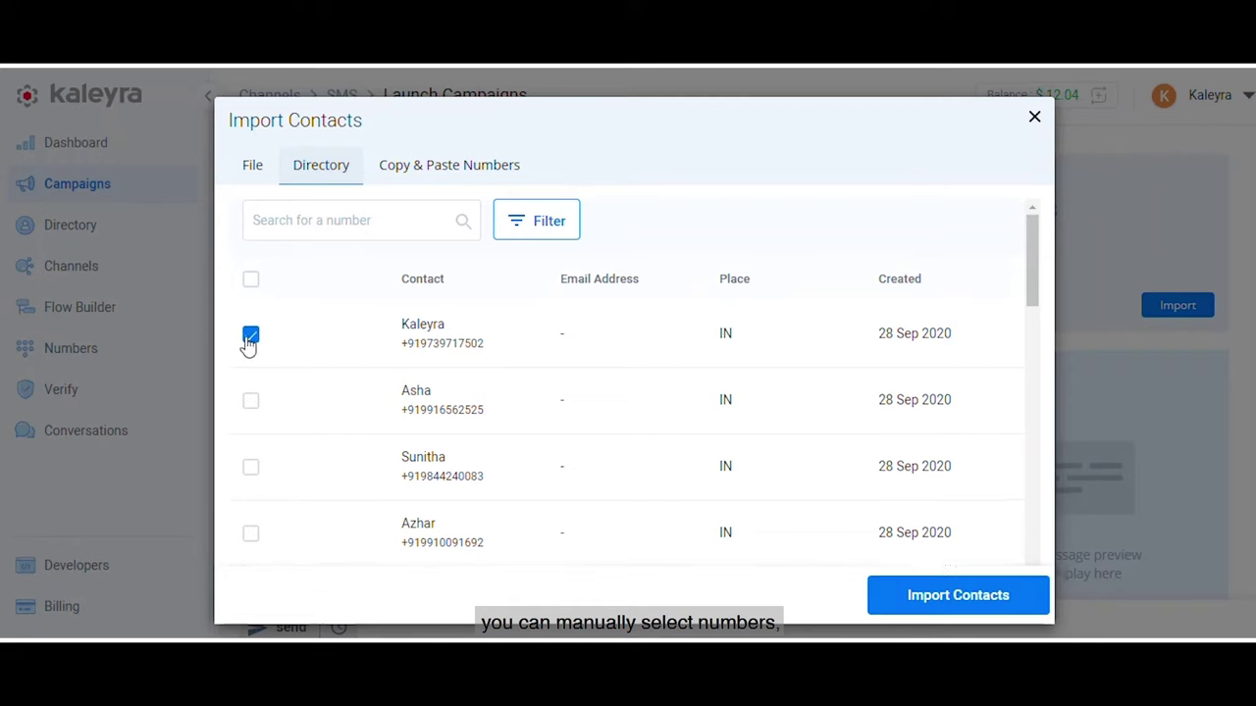
{"action": "left_click", "coordinate": [251, 434]}
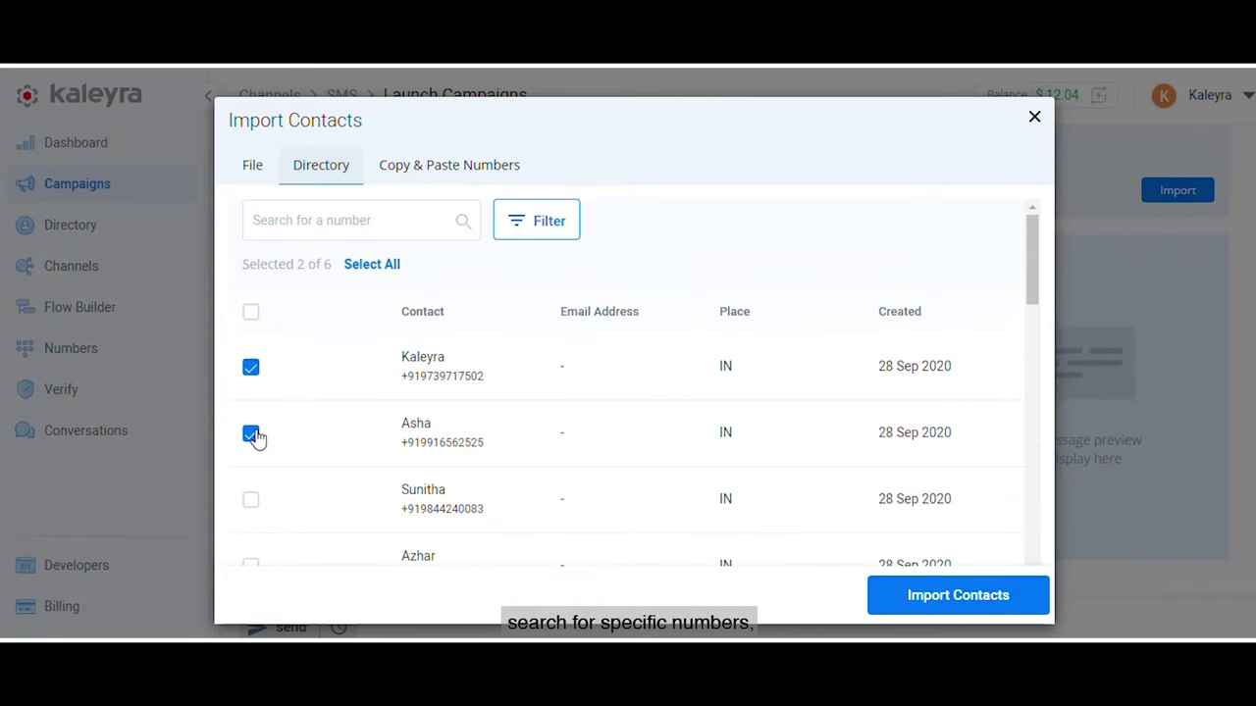
{"action": "left_click", "coordinate": [547, 224]}
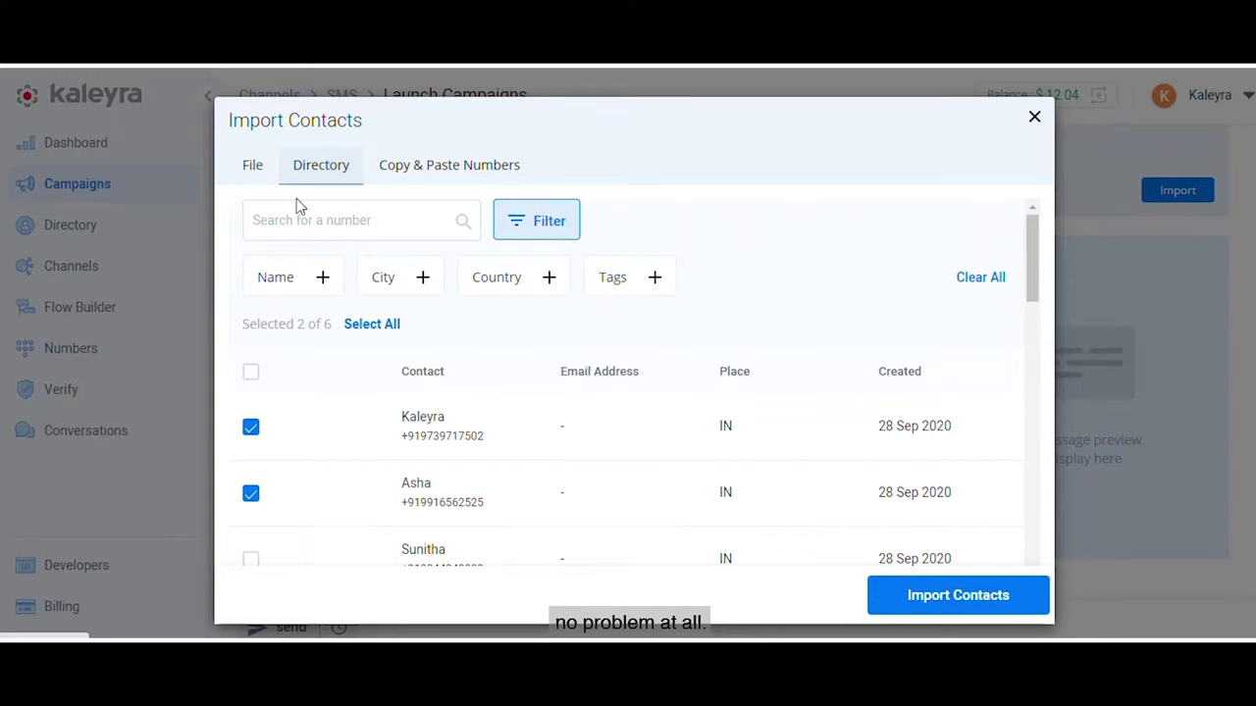
{"action": "left_click", "coordinate": [252, 172]}
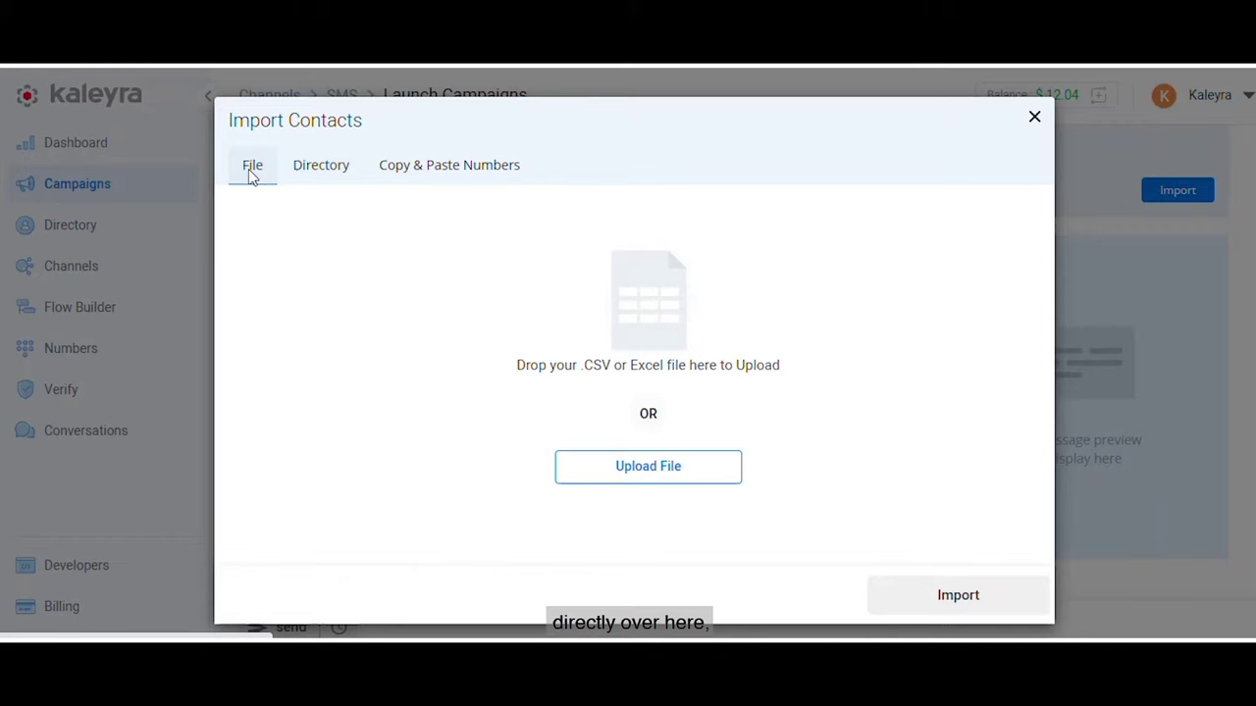
{"action": "left_click", "coordinate": [429, 172]}
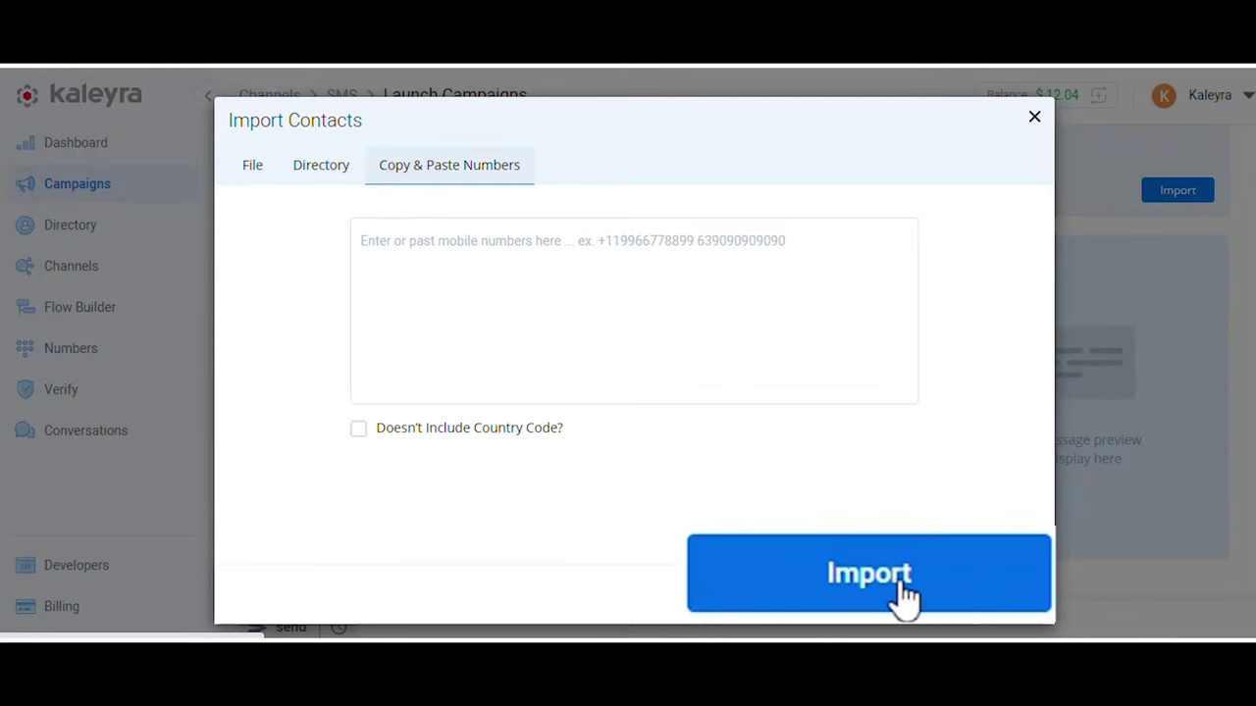
Step: Upload the Demo Excel worksheet as the campaign's contact file
{"action": "left_click", "coordinate": [251, 167]}
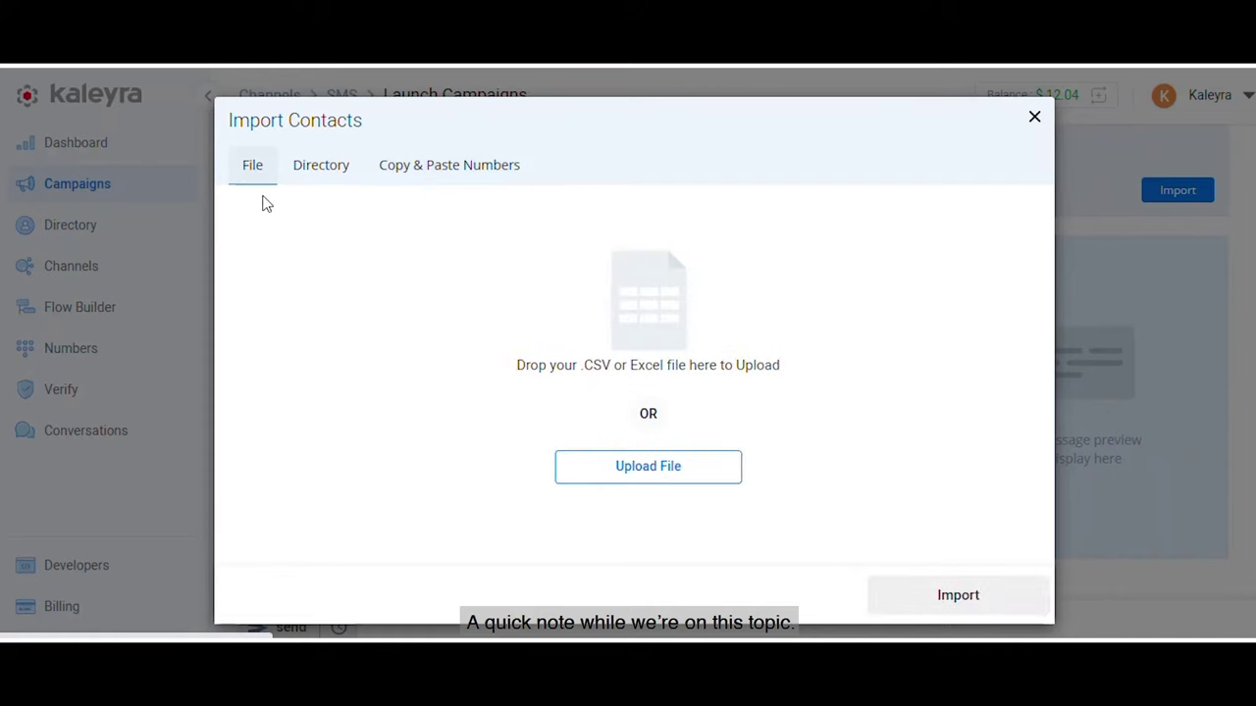
{"action": "left_click", "coordinate": [623, 472]}
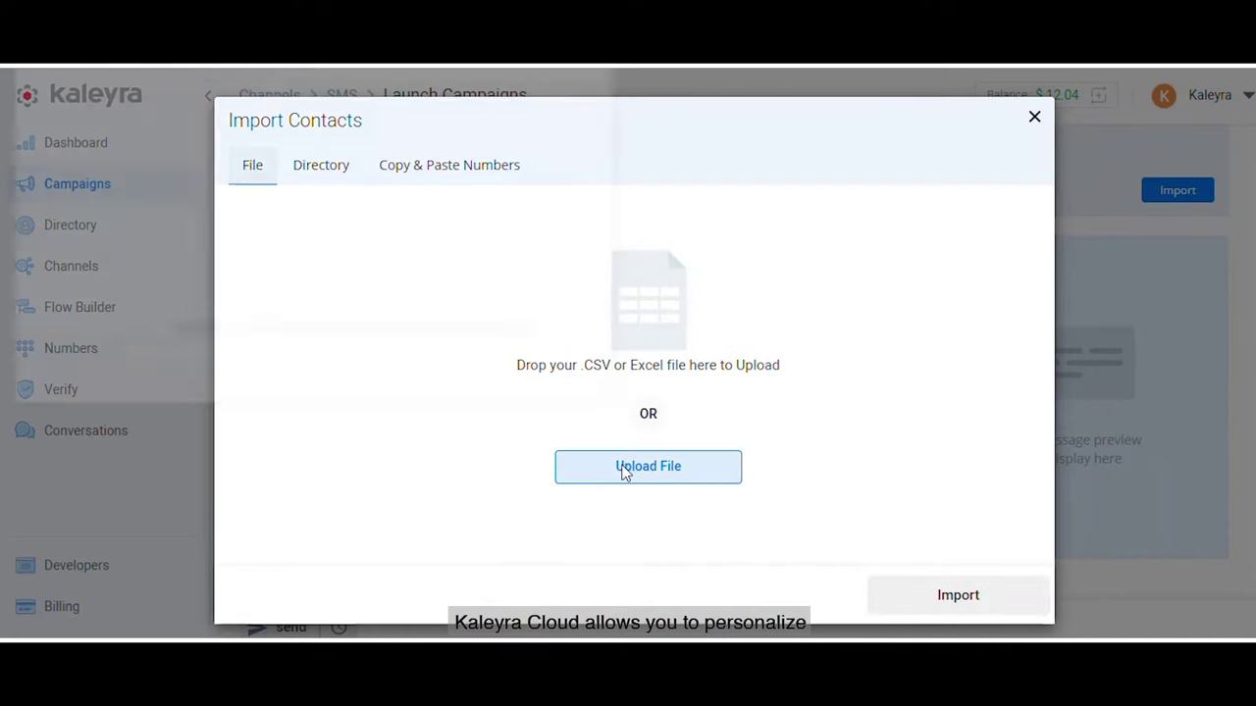
{"action": "scroll", "coordinate": [273, 300], "scroll_direction": "down", "scroll_amount": 1}
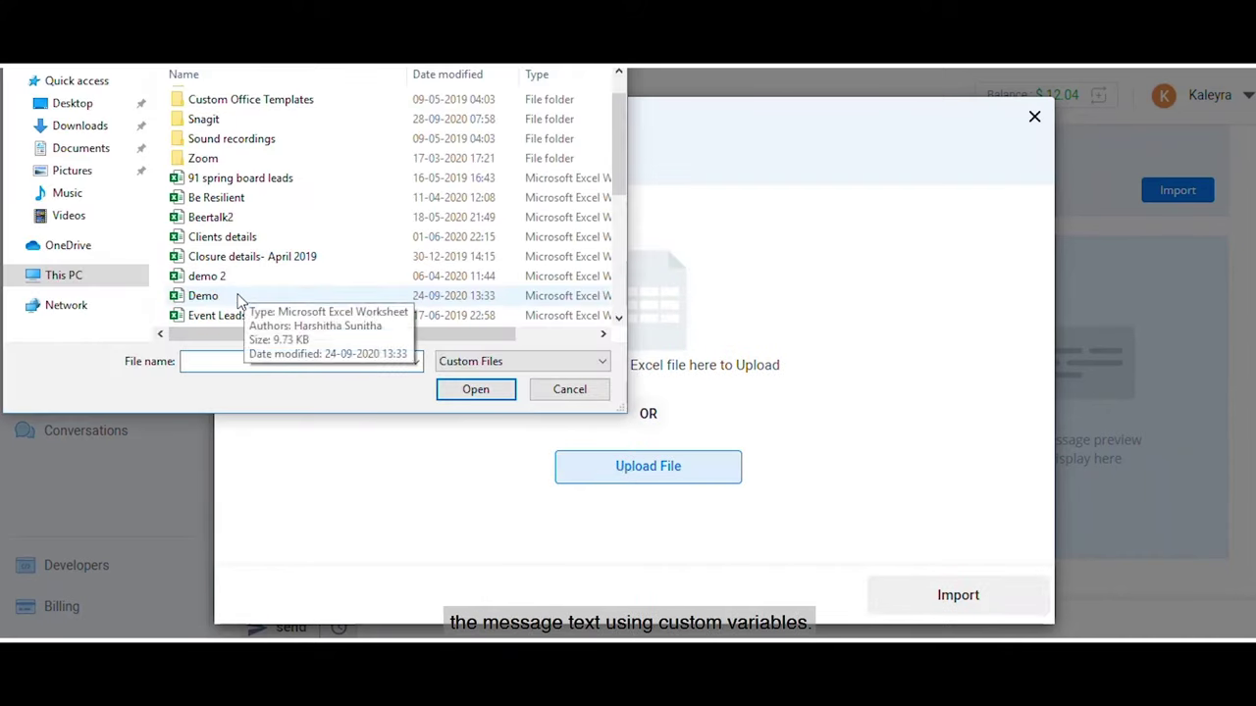
{"action": "left_click", "coordinate": [243, 298]}
{"action": "left_click", "coordinate": [476, 391]}
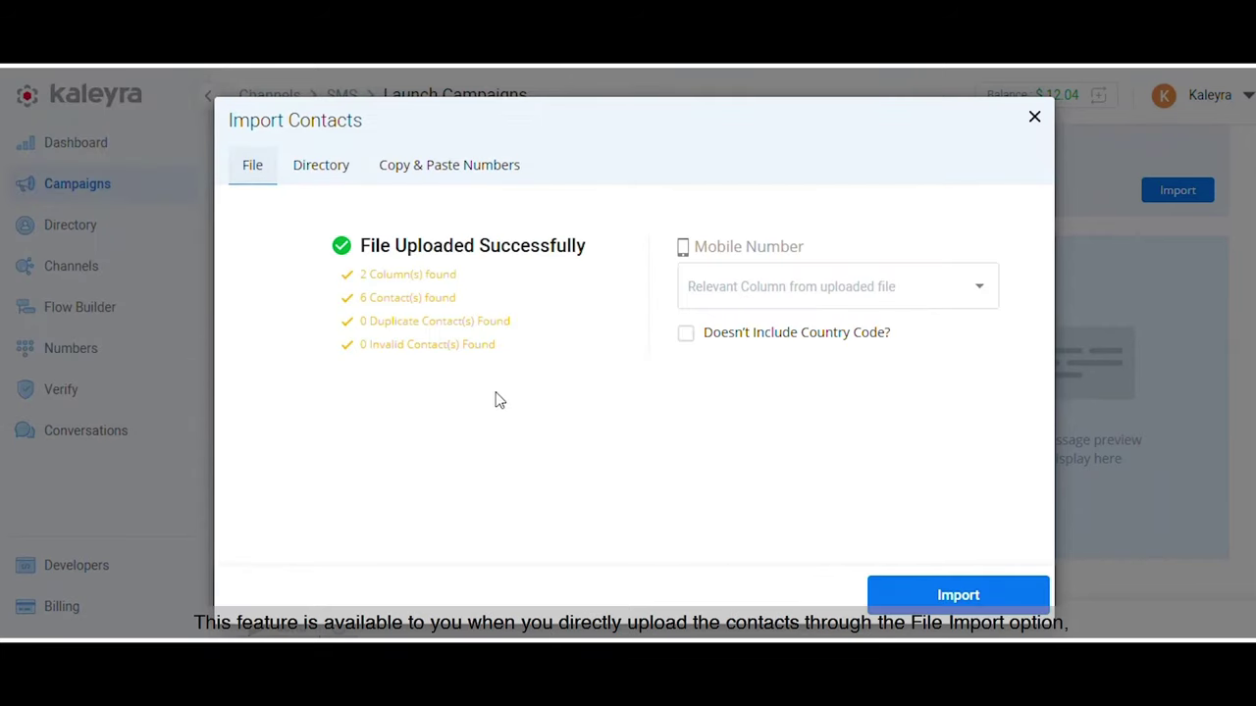
Step: Use the Mobile column for the mobile numbers, mark them as lacking a country code with India +91, and import the contacts
{"action": "left_click", "coordinate": [774, 290]}
{"action": "left_click", "coordinate": [710, 319]}
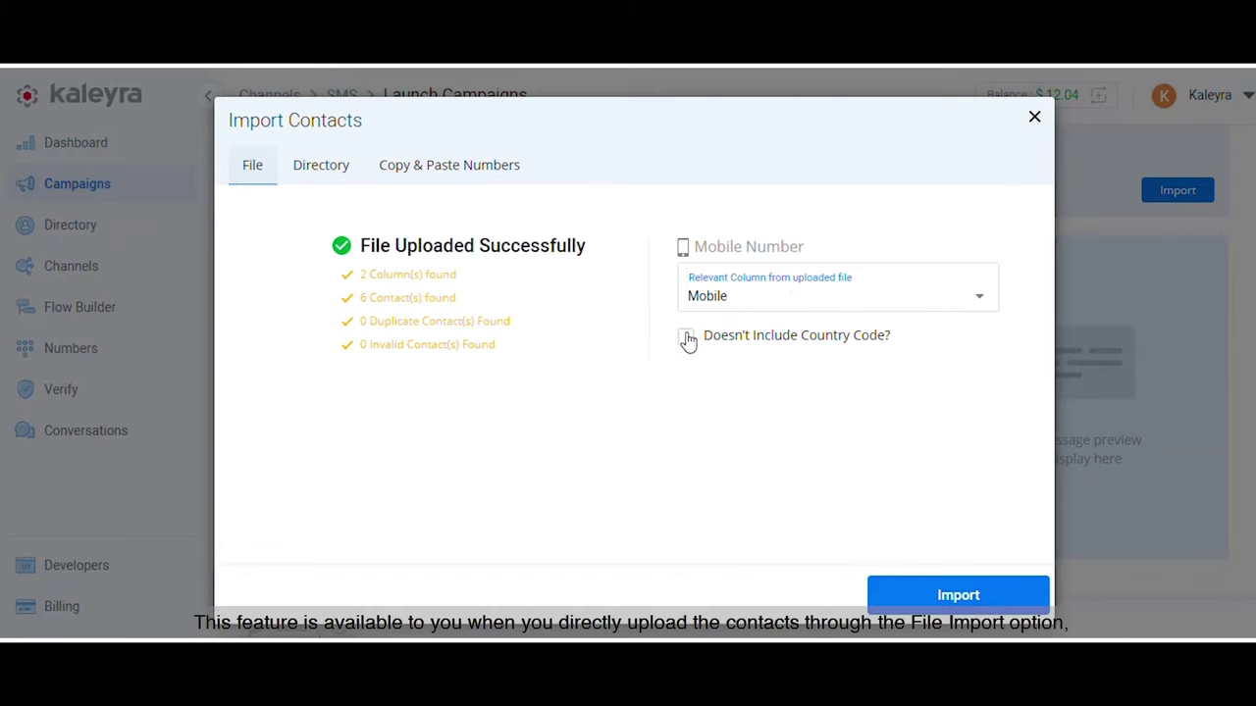
{"action": "left_click", "coordinate": [686, 337]}
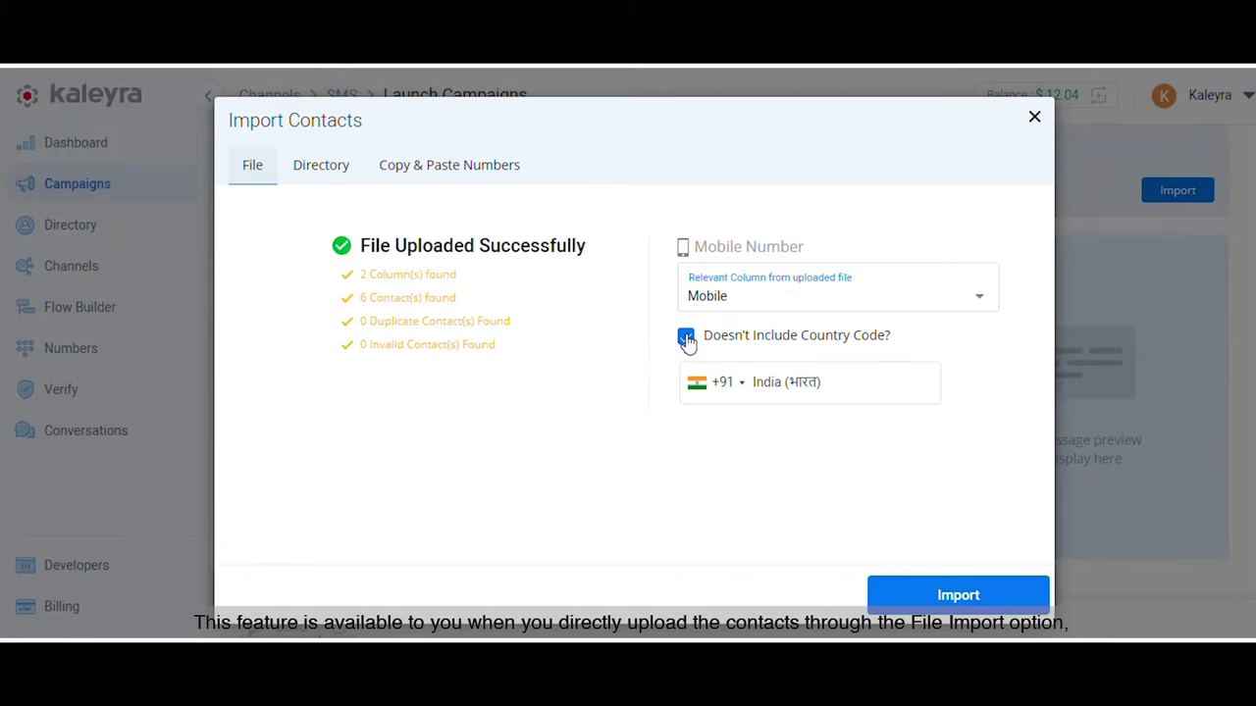
{"action": "left_click", "coordinate": [958, 596]}
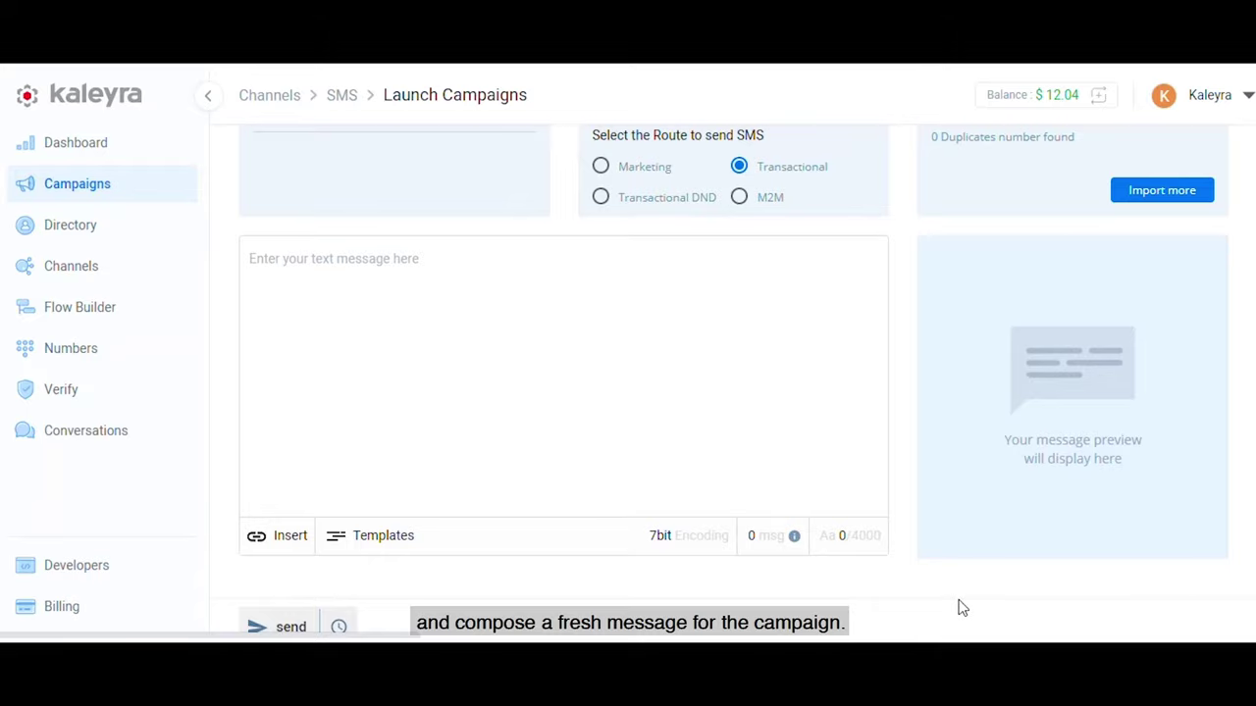
{"action": "left_click", "coordinate": [293, 263]}
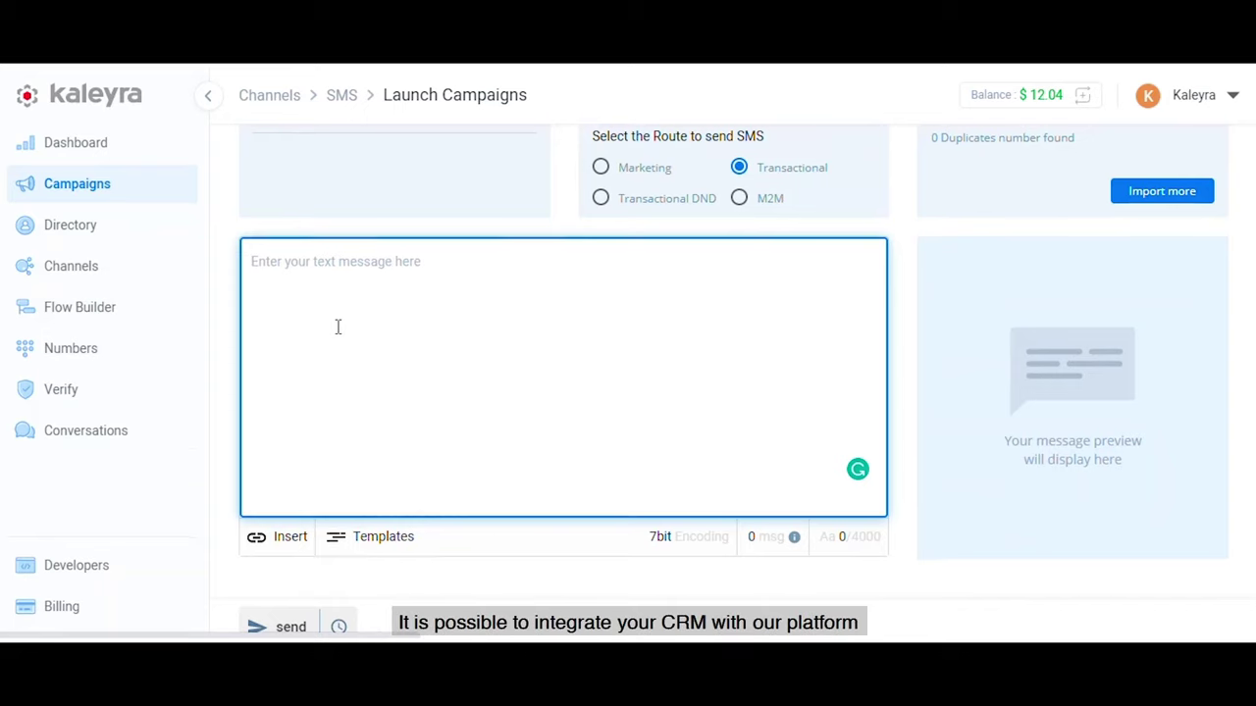
{"action": "scroll", "coordinate": [337, 329], "scroll_direction": "up", "scroll_amount": 1}
{"action": "scroll", "coordinate": [337, 376], "scroll_direction": "down", "scroll_amount": 1}
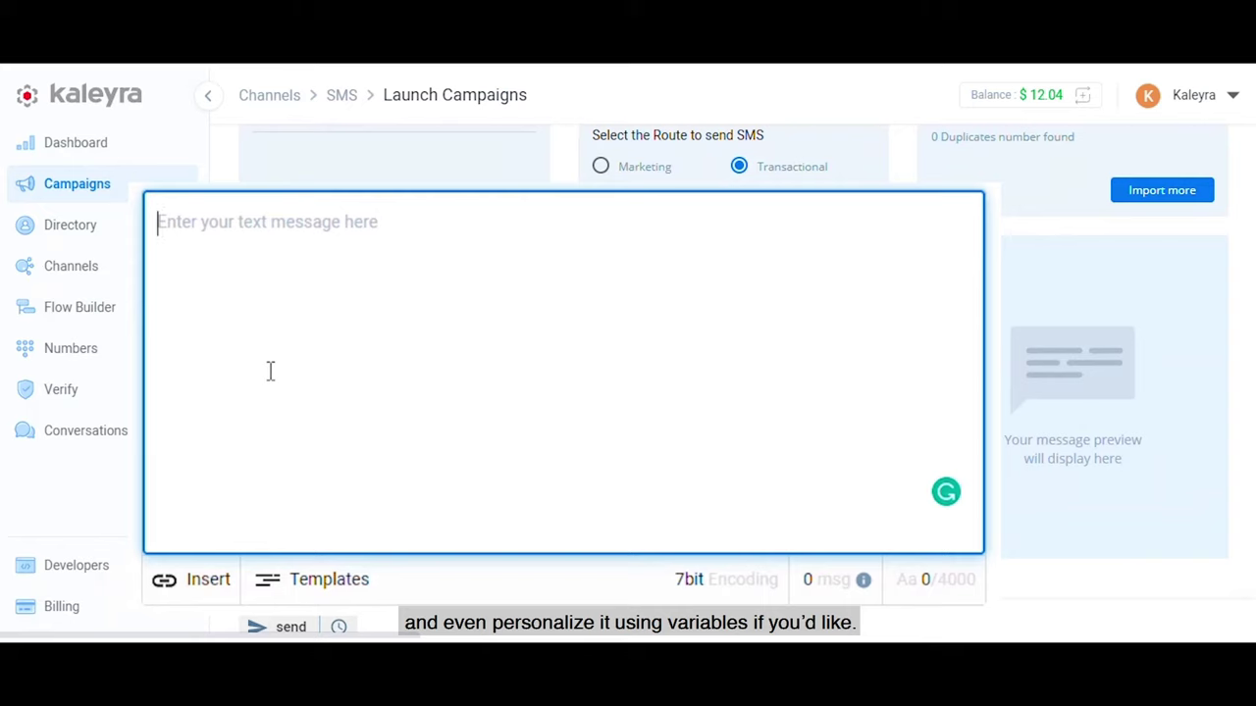
{"action": "type", "text": "H"}
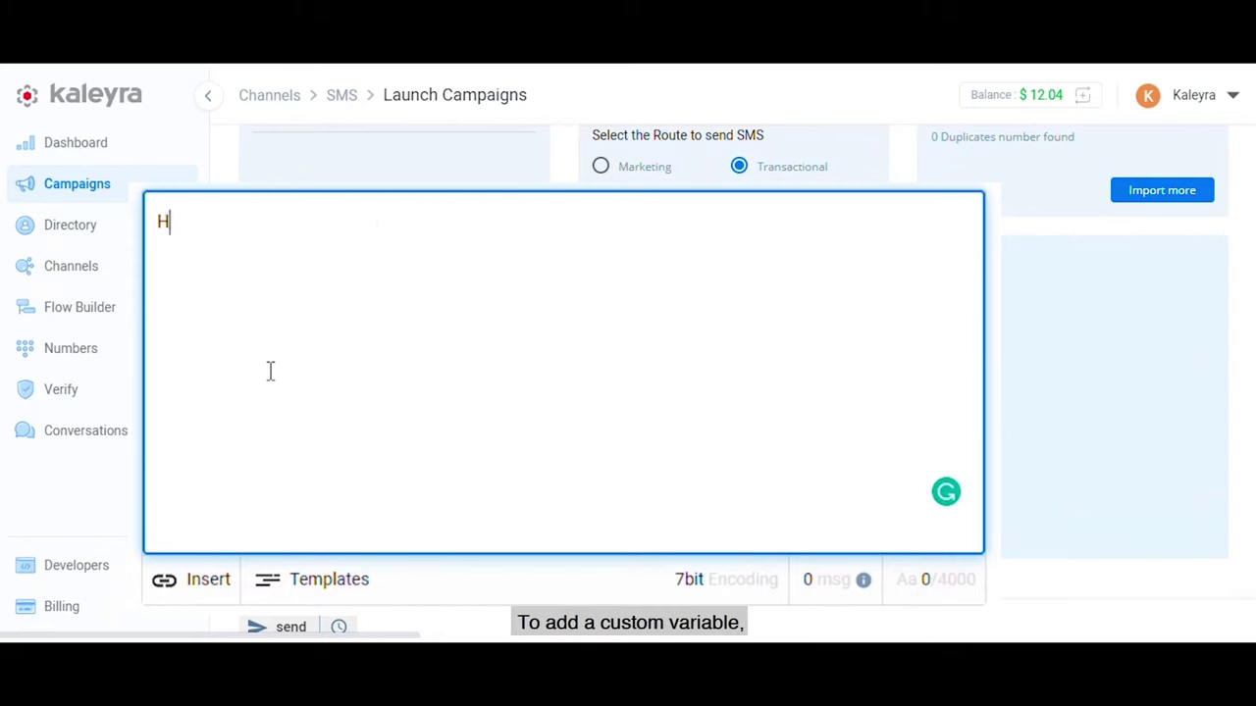
{"action": "type", "text": "i @"}
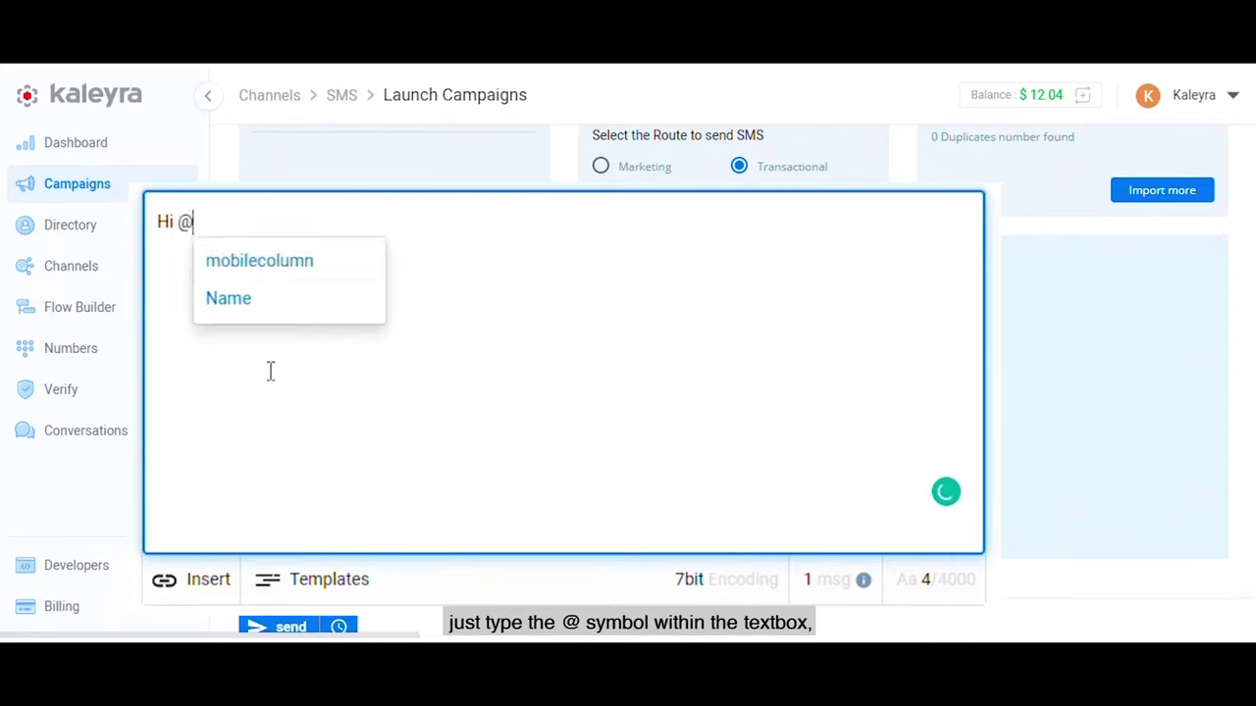
{"action": "left_click", "coordinate": [286, 312]}
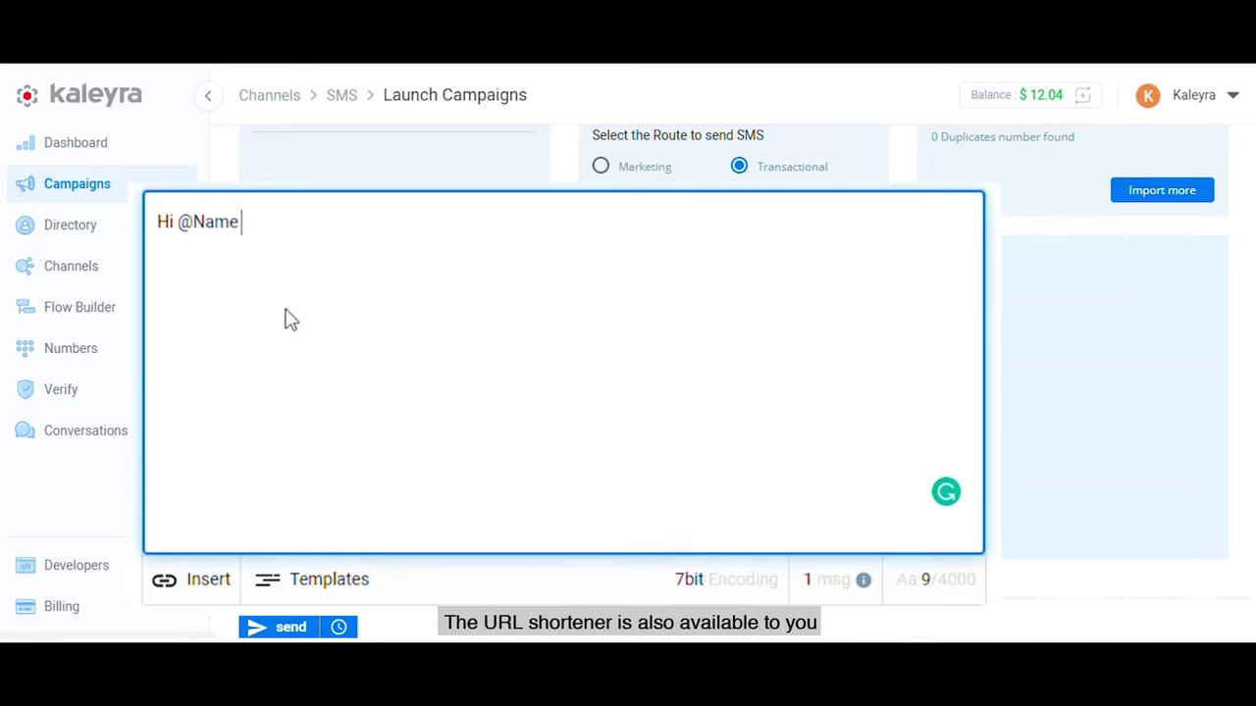
{"action": "type", "text": ","}
{"action": "key", "text": "Return"}
{"action": "key", "text": "Return"}
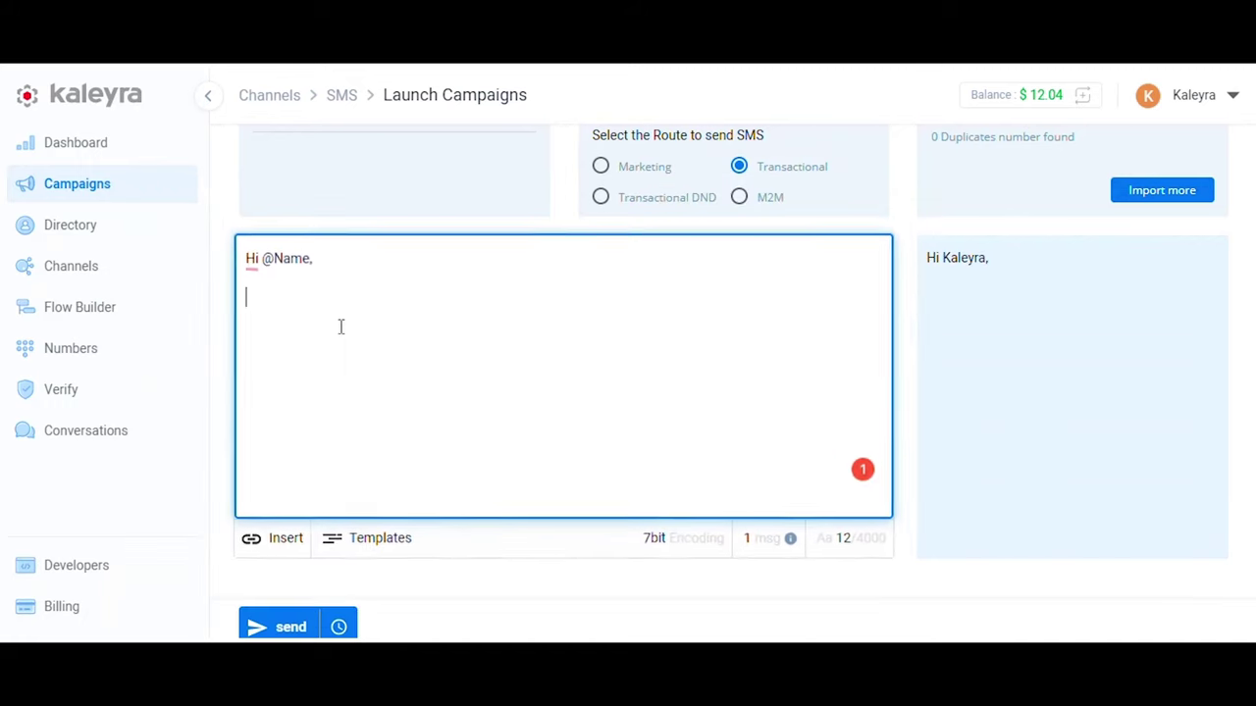
{"action": "type", "text": "Welcome to K-Cloud. Thank you for signing up and activating your account. We are thrilled to see you here! http://klr.bz/13c"}
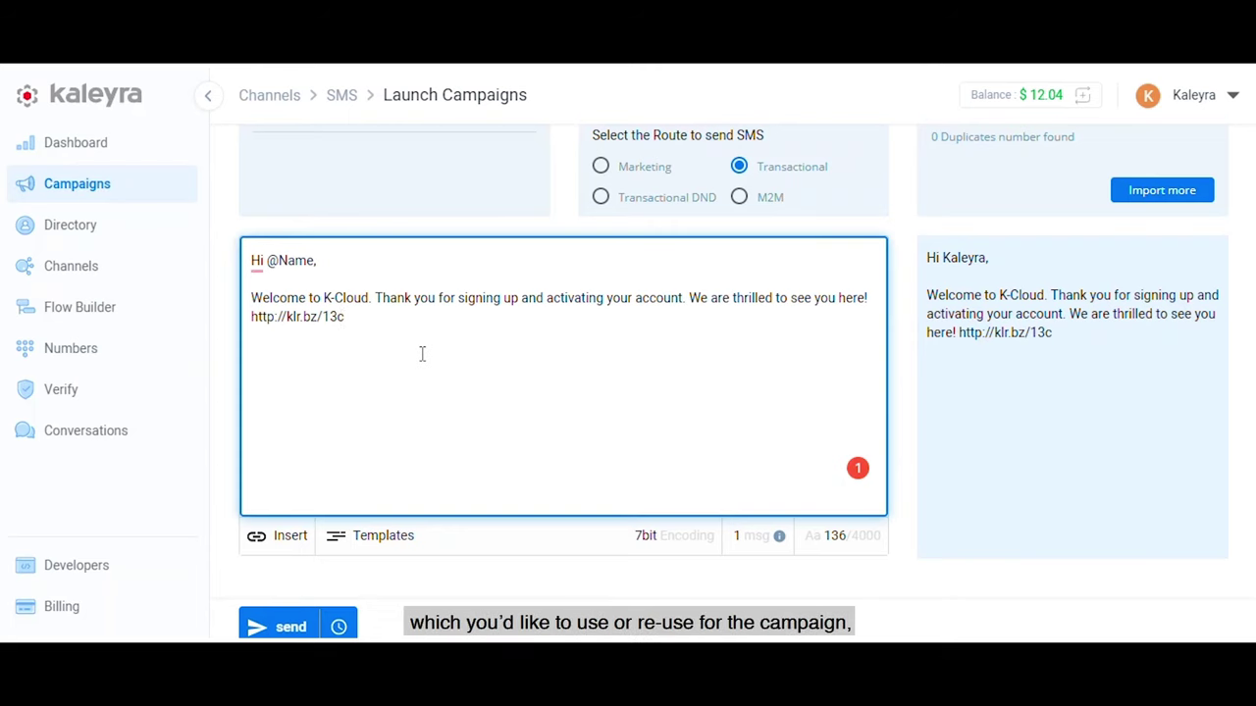
Step: Browse the existing message templates and close the list without importing one
{"action": "left_click", "coordinate": [383, 537]}
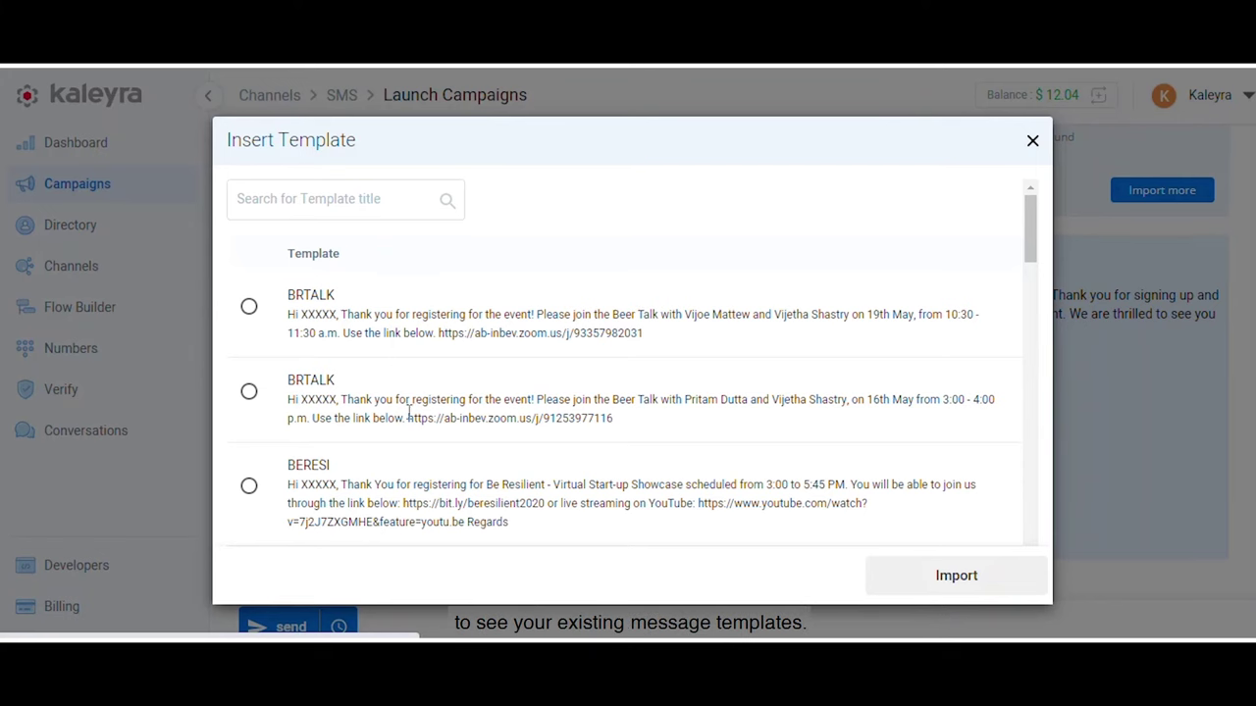
{"action": "scroll", "coordinate": [423, 487], "scroll_direction": "down", "scroll_amount": 2}
{"action": "scroll", "coordinate": [422, 494], "scroll_direction": "up", "scroll_amount": 2}
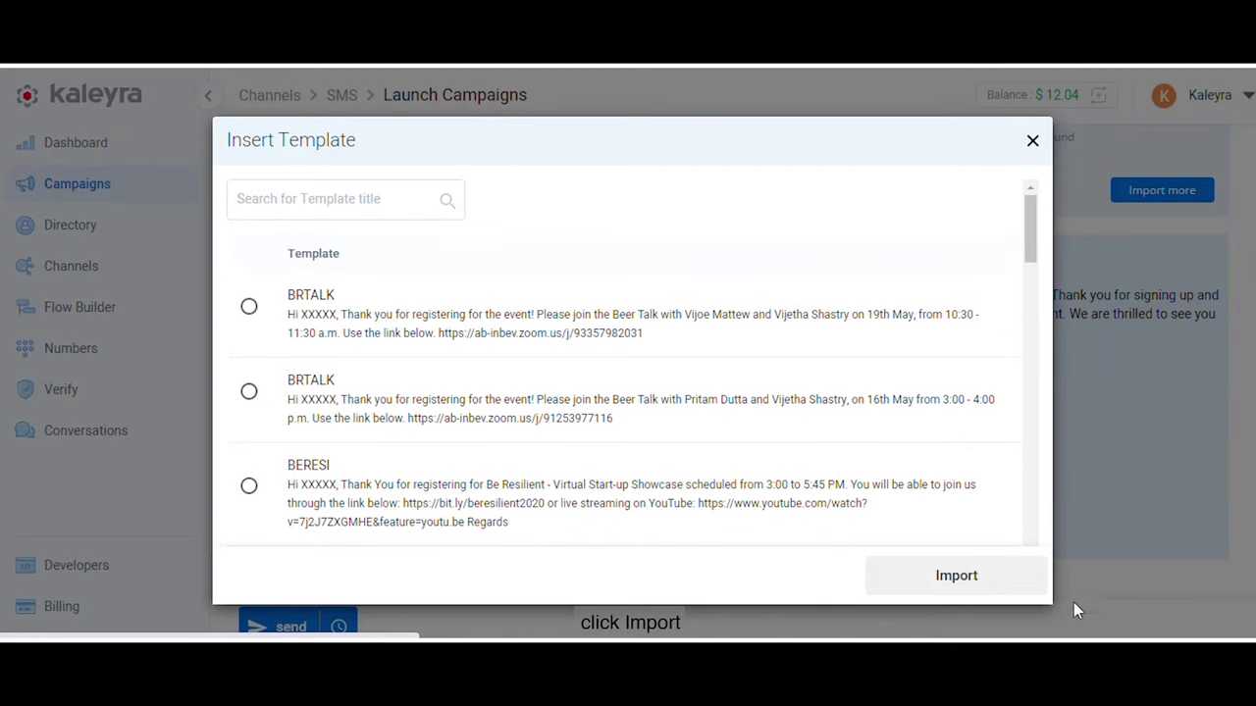
{"action": "left_click", "coordinate": [1032, 140]}
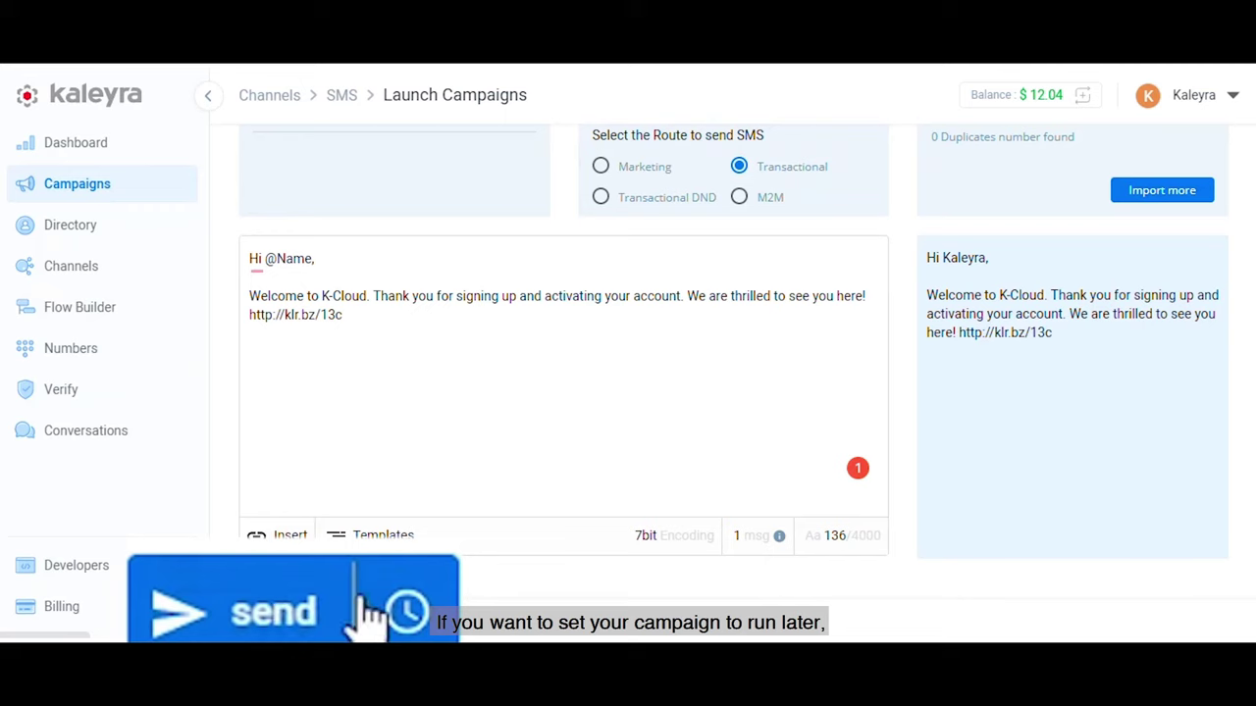
Step: Schedule the Demo campaign for 28 September 2020 at 10:55 IST and confirm the launch
{"action": "left_click", "coordinate": [338, 627]}
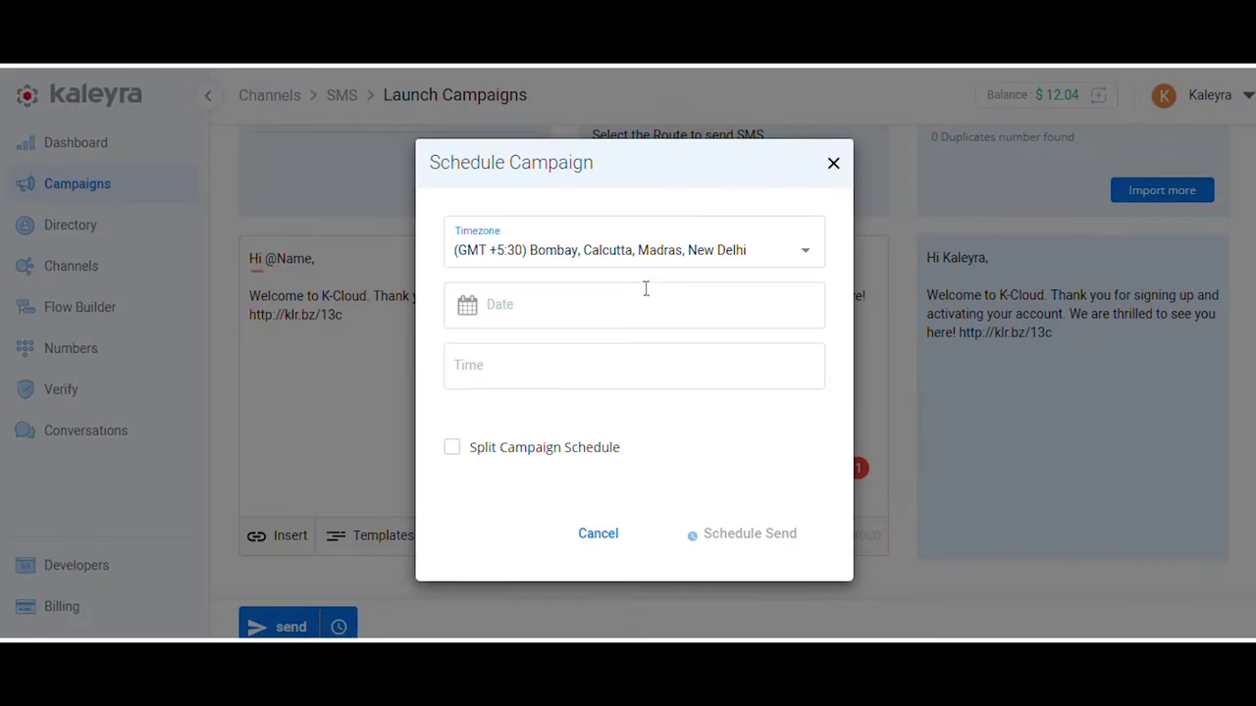
{"action": "left_click", "coordinate": [626, 304]}
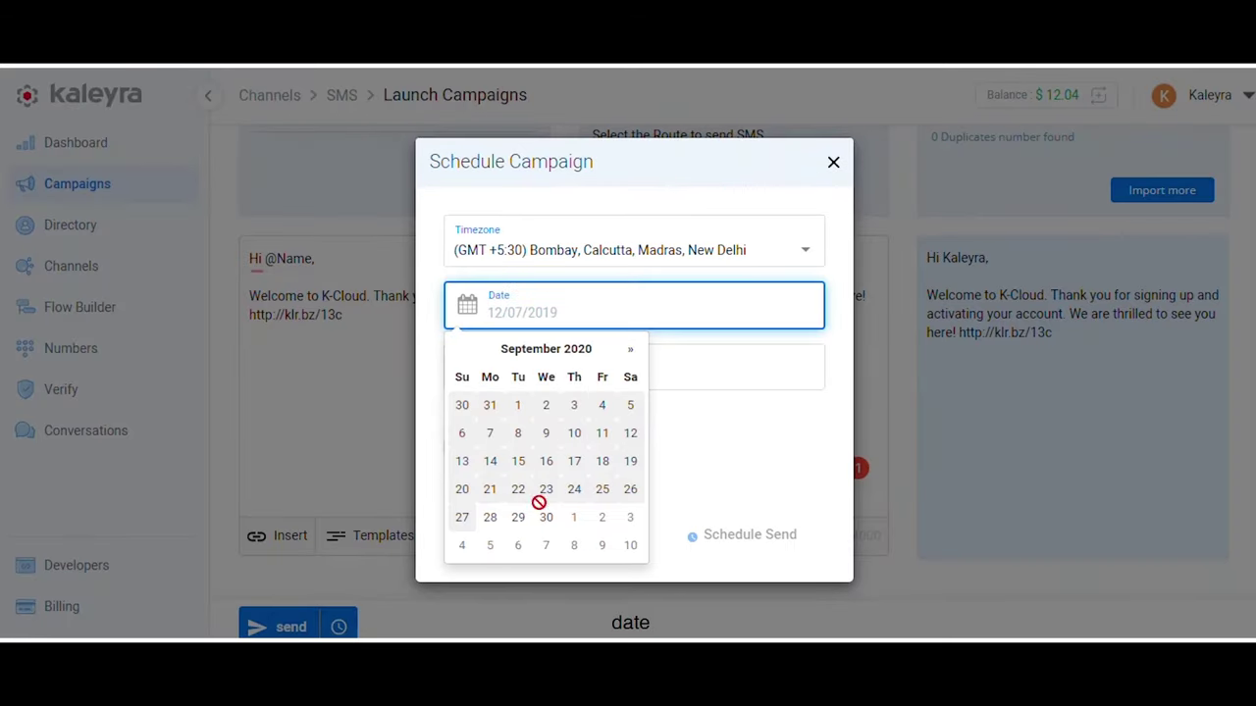
{"action": "left_click", "coordinate": [490, 517]}
{"action": "left_click", "coordinate": [513, 369]}
{"action": "left_click", "coordinate": [481, 416]}
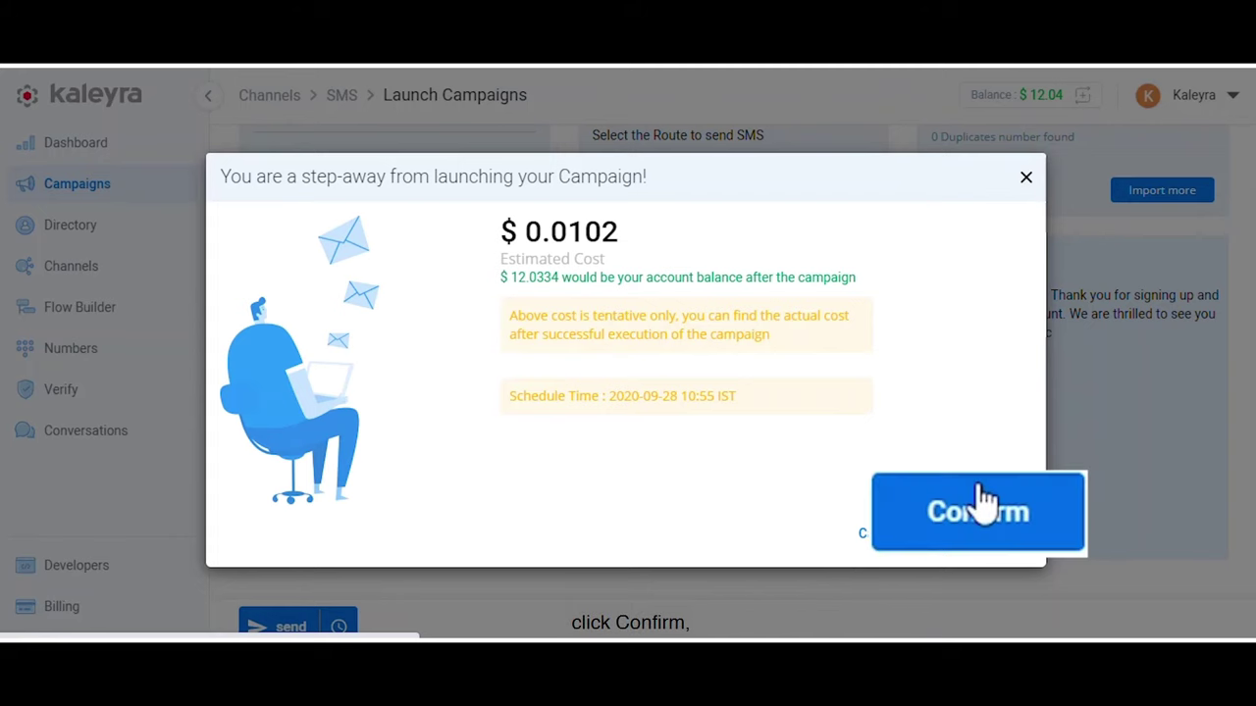
{"action": "left_click", "coordinate": [981, 540]}
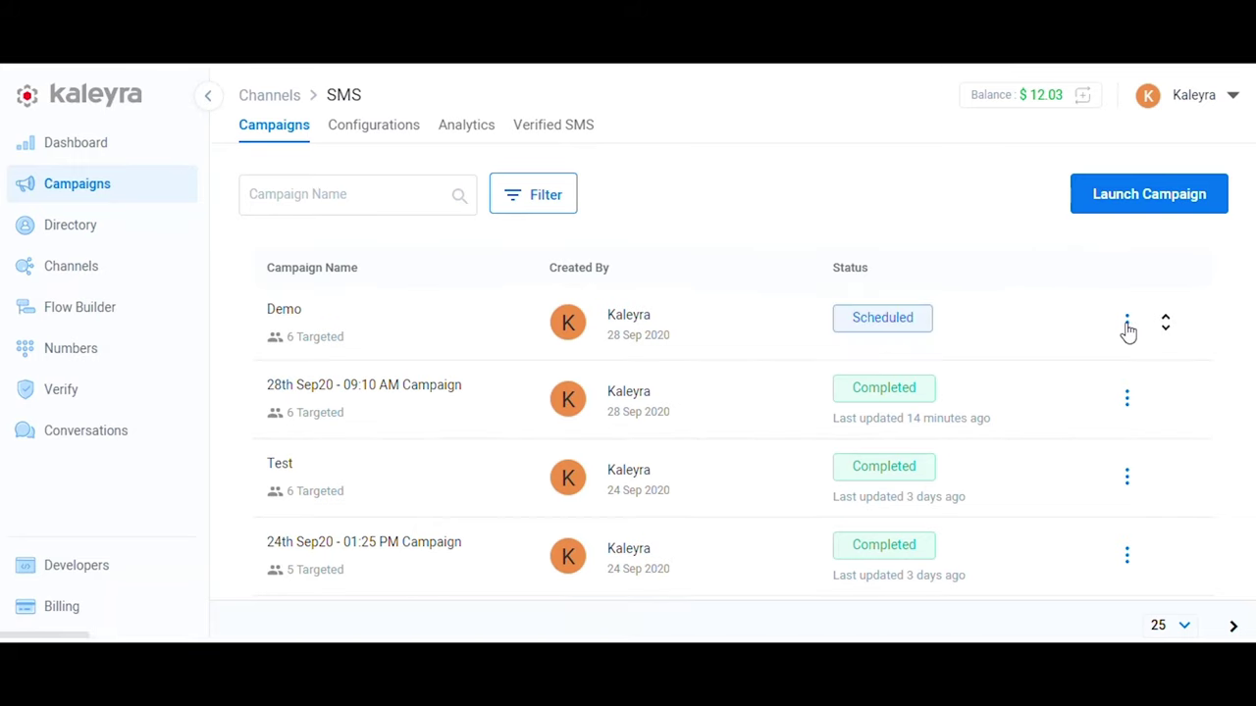
{"action": "scroll", "coordinate": [1167, 373], "scroll_direction": "down", "scroll_amount": 1}
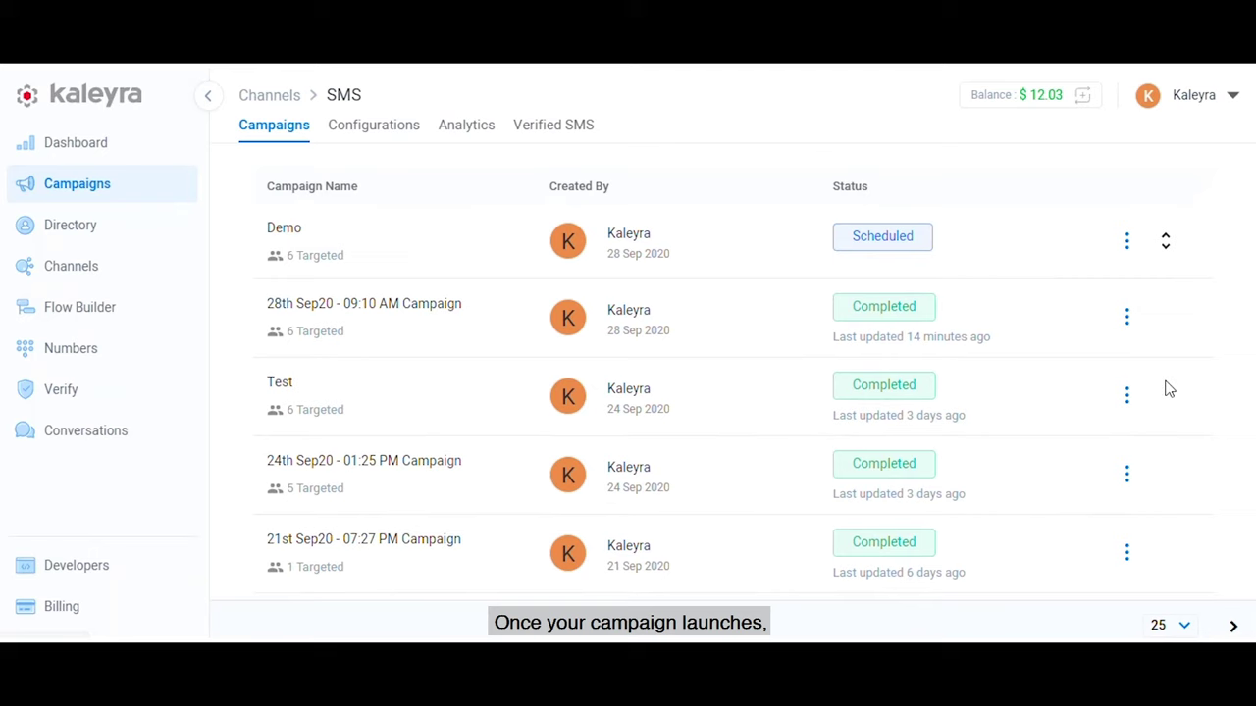
Step: Open the insights of the "28th Sep20 - 09:10 AM Campaign" and examine its sent, delivered and undelivered figures and total charge
{"action": "left_click", "coordinate": [1128, 310]}
{"action": "left_click", "coordinate": [1076, 304]}
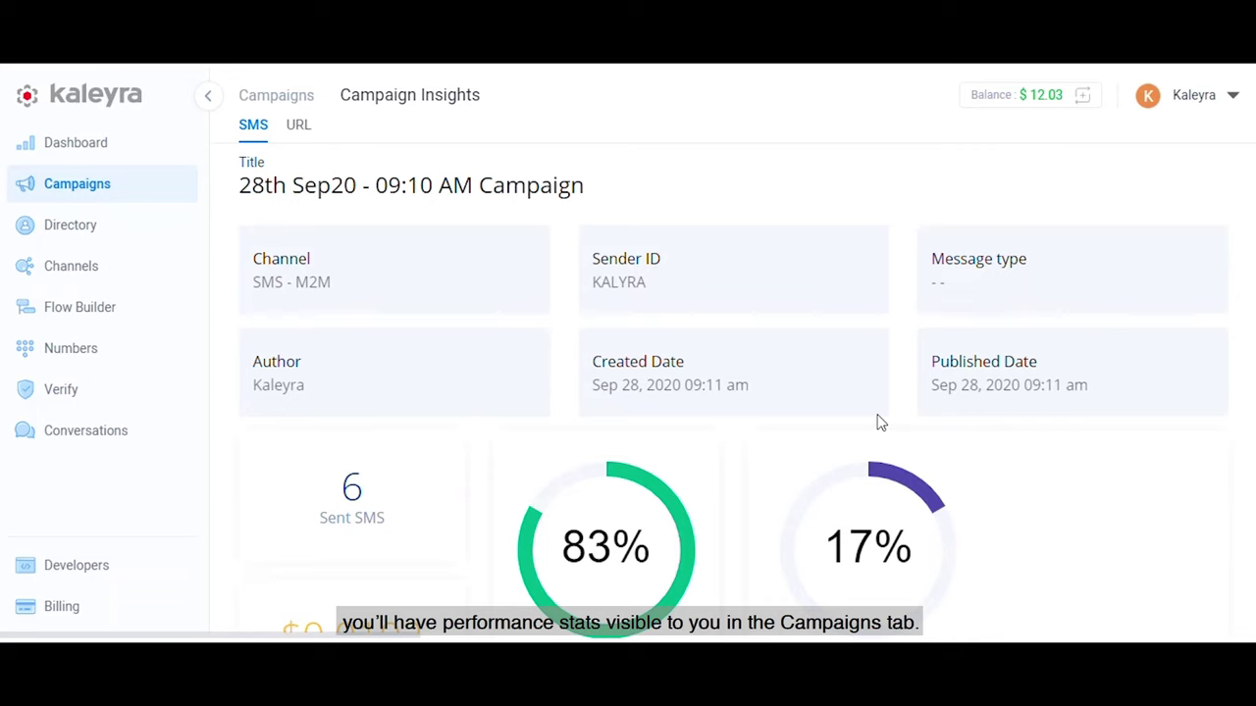
{"action": "scroll", "coordinate": [880, 421], "scroll_direction": "down", "scroll_amount": 1}
{"action": "scroll", "coordinate": [880, 422], "scroll_direction": "up", "scroll_amount": 1}
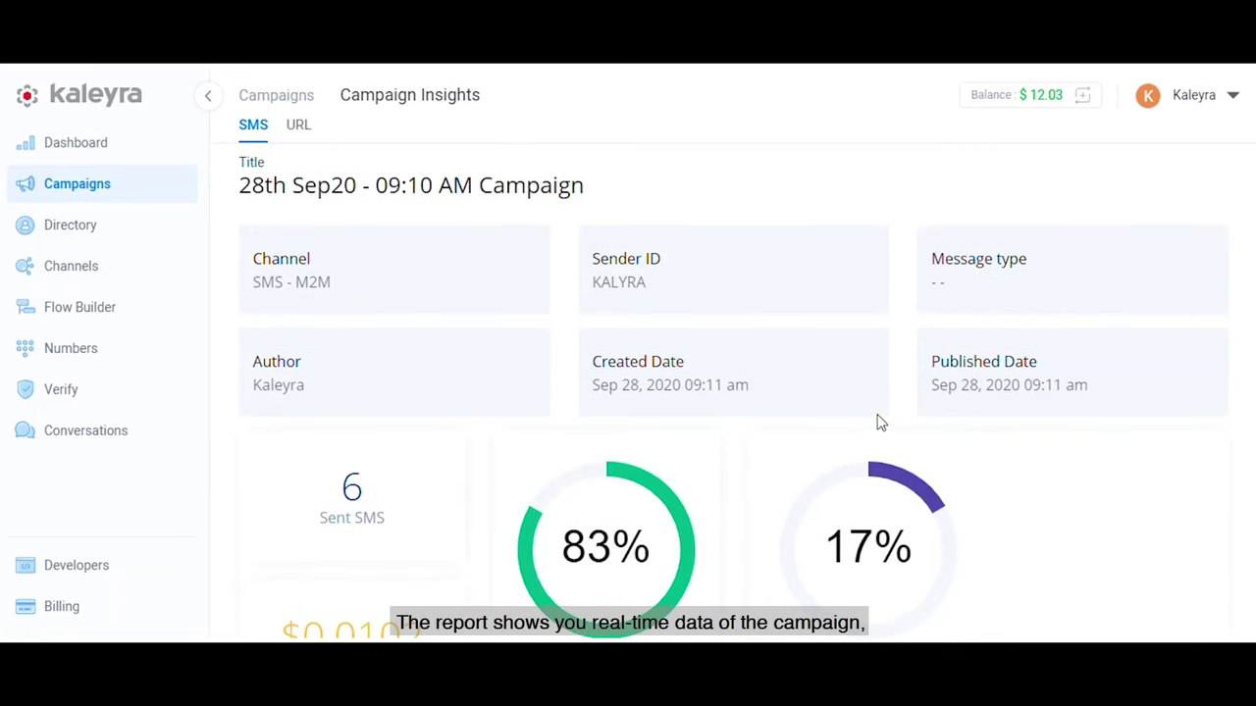
{"action": "scroll", "coordinate": [880, 422], "scroll_direction": "down", "scroll_amount": 2}
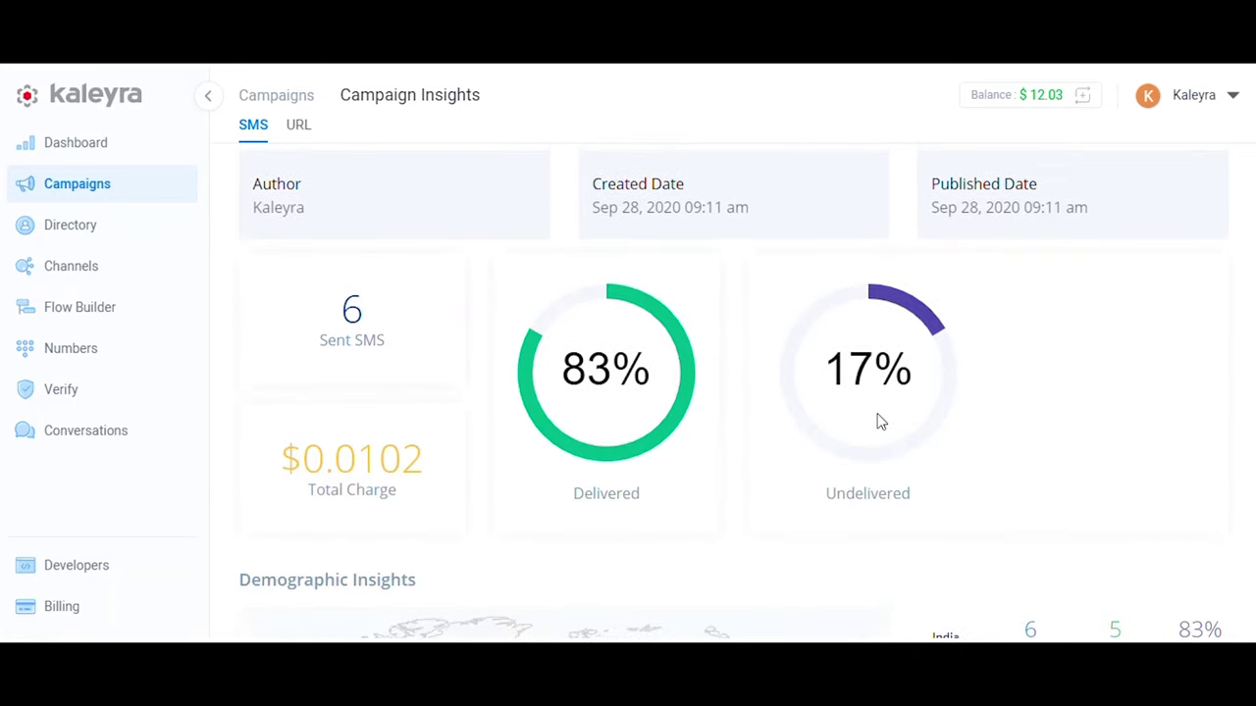
{"action": "scroll", "coordinate": [880, 421], "scroll_direction": "down", "scroll_amount": 1}
{"action": "scroll", "coordinate": [879, 421], "scroll_direction": "up", "scroll_amount": 1}
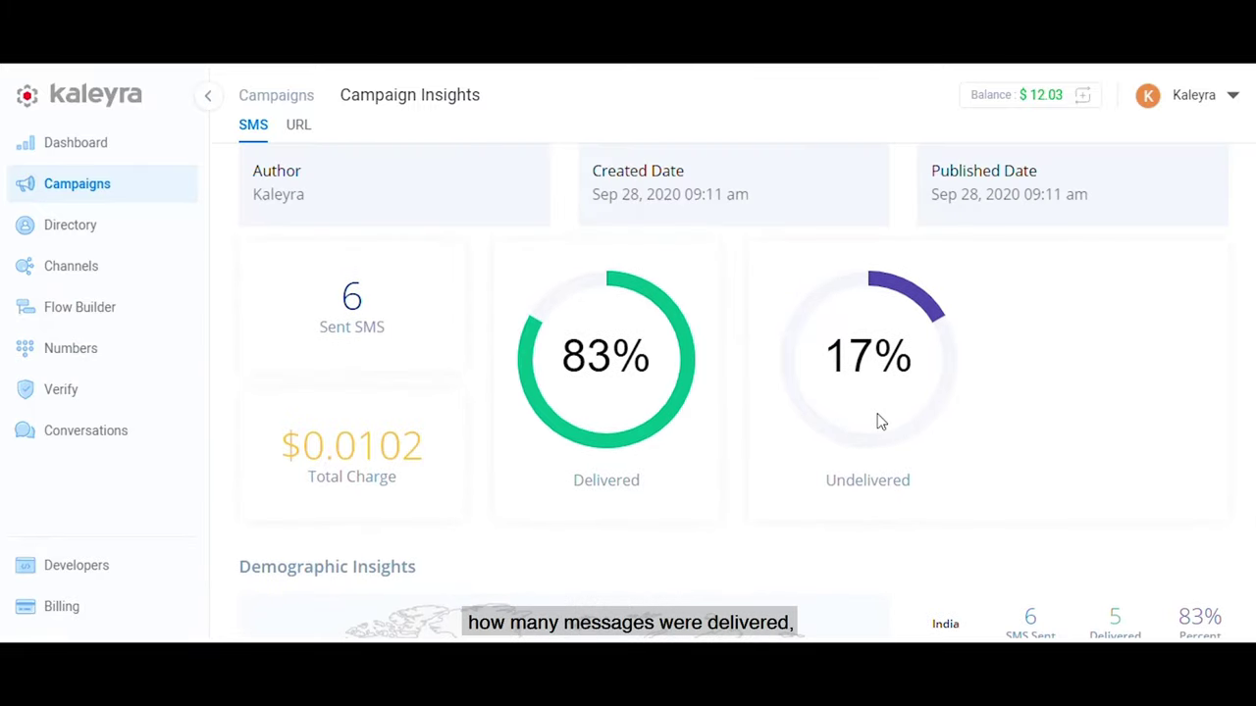
{"action": "scroll", "coordinate": [880, 422], "scroll_direction": "up", "scroll_amount": 1}
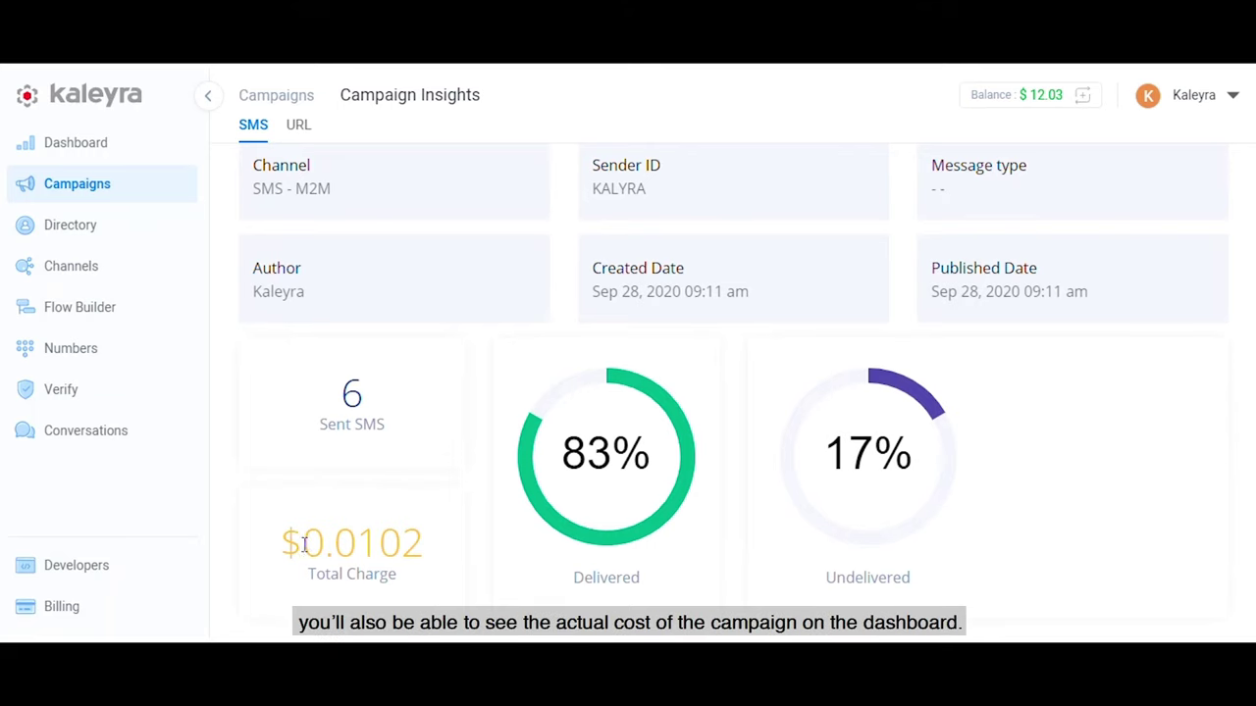
{"action": "left_click_drag", "start_coordinate": [306, 545], "coordinate": [454, 554]}
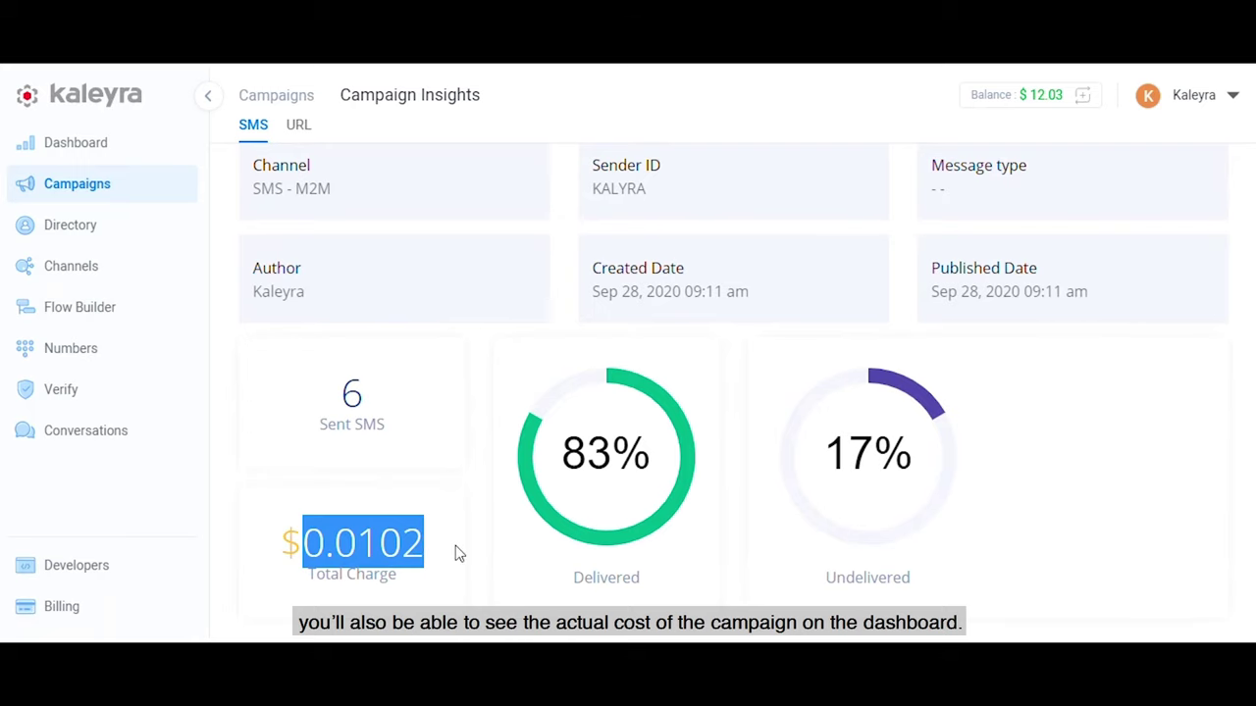
{"action": "left_click", "coordinate": [456, 552]}
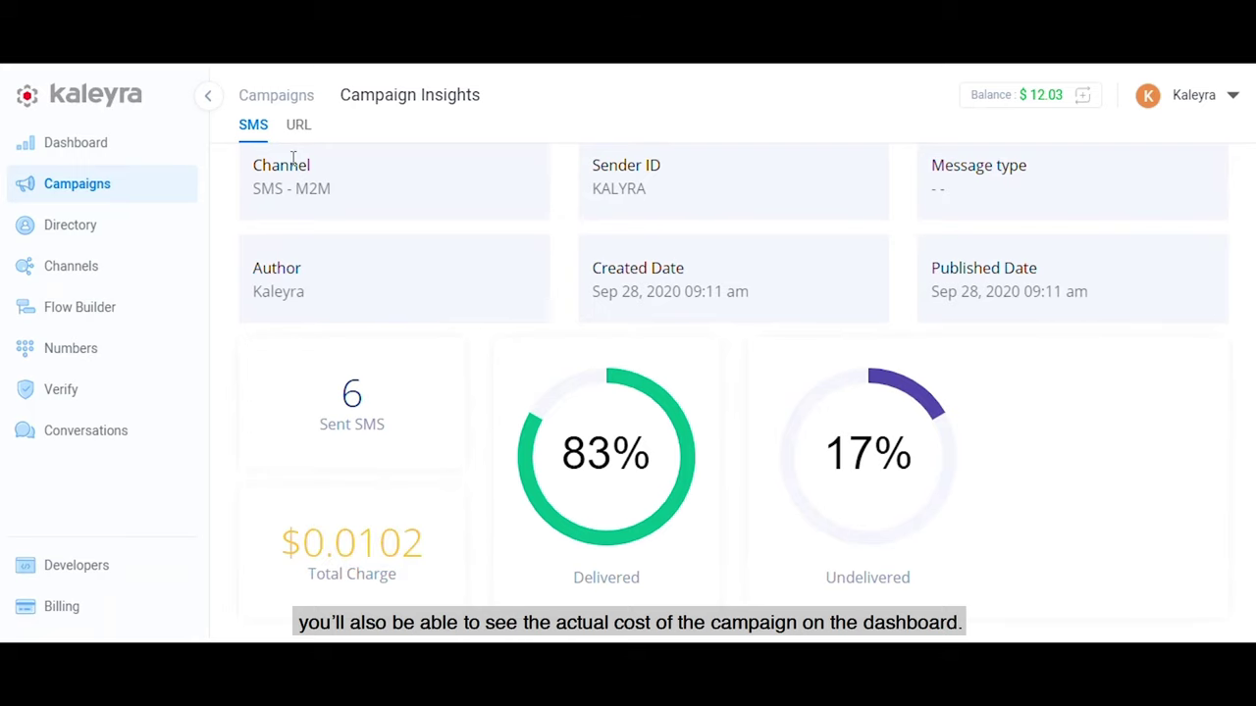
Step: Review the campaign's URL analytics, covering total and unique clicks and the device, browser and platform breakdown
{"action": "left_click", "coordinate": [298, 125]}
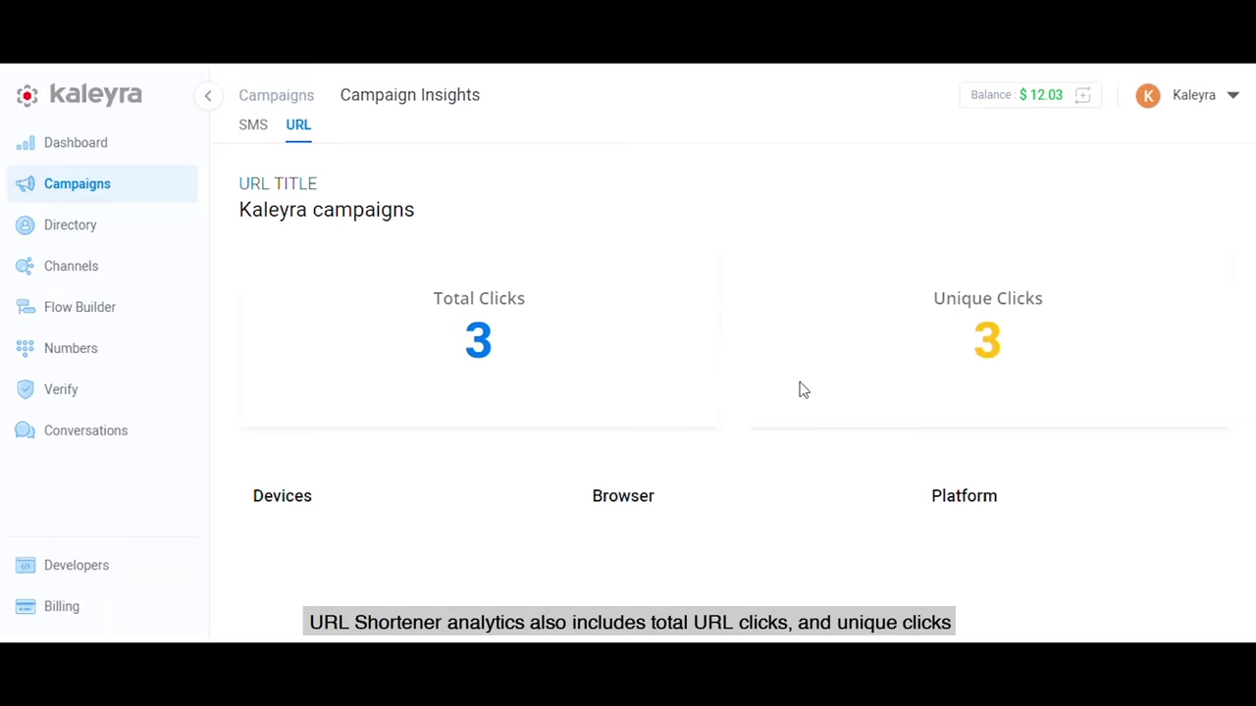
{"action": "scroll", "coordinate": [800, 390], "scroll_direction": "down", "scroll_amount": 3}
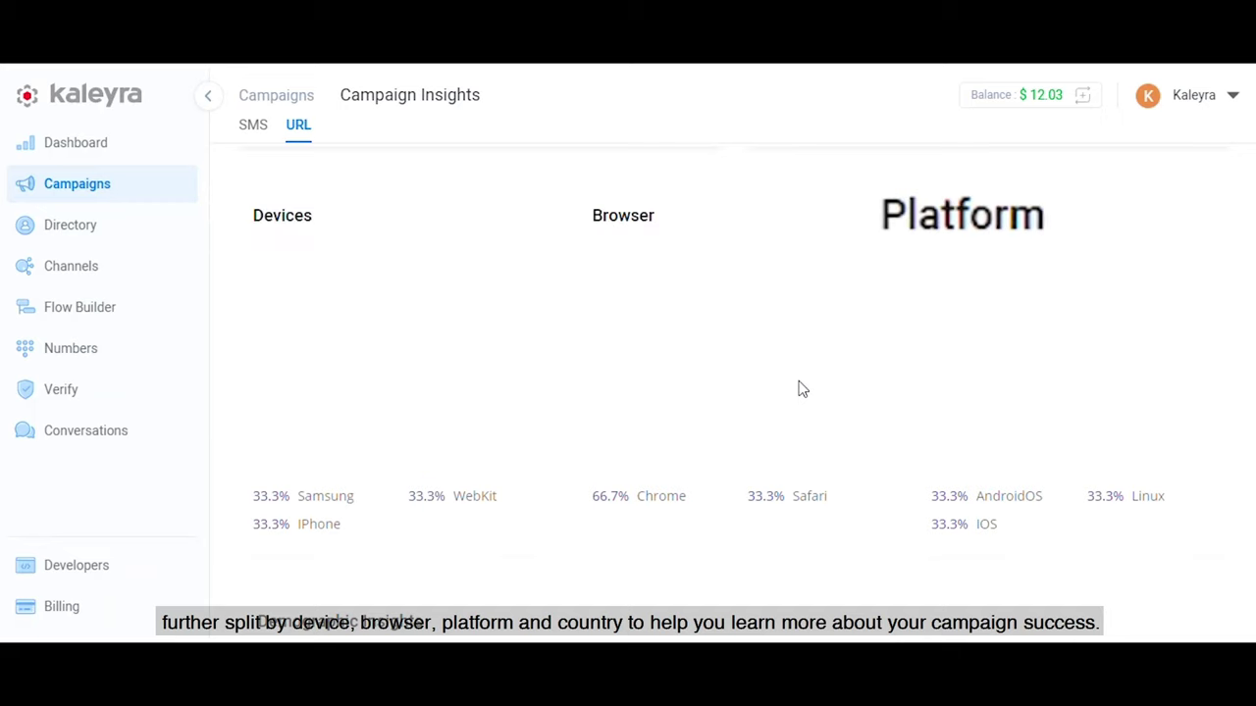
{"action": "scroll", "coordinate": [800, 389], "scroll_direction": "down", "scroll_amount": 1}
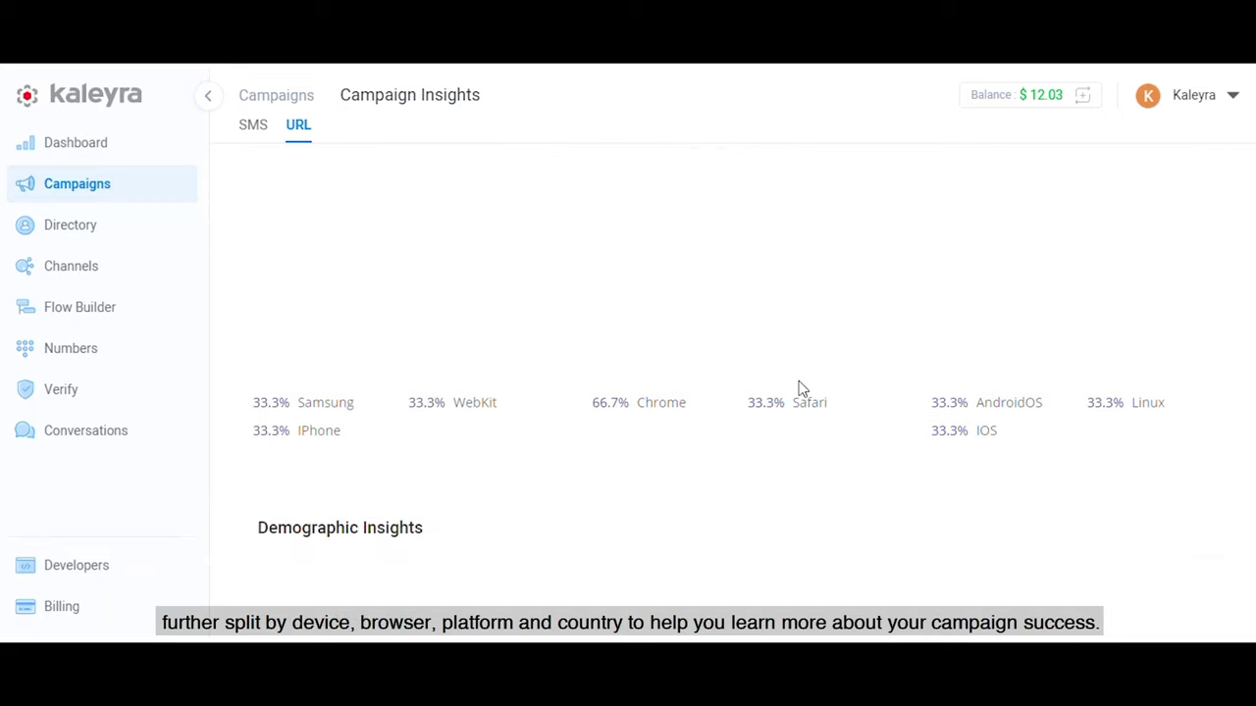
{"action": "scroll", "coordinate": [799, 389], "scroll_direction": "up", "scroll_amount": 2}
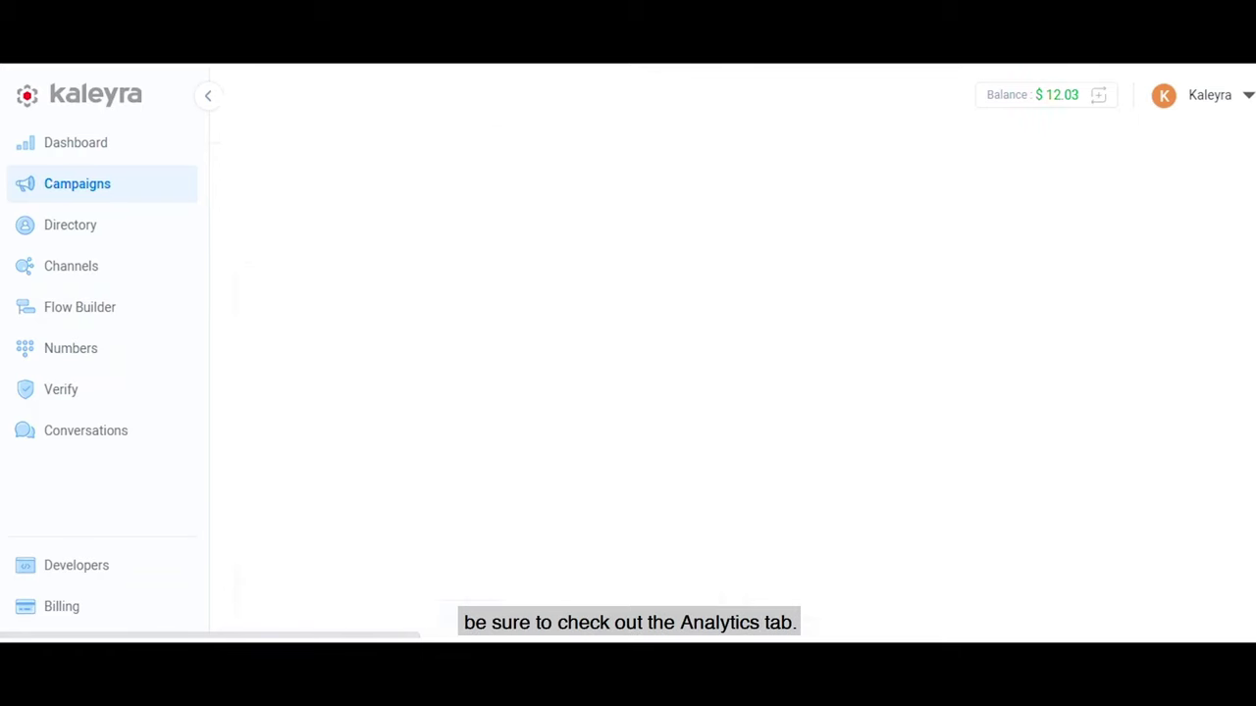
Step: Open the SMS channel's analytics logs for the last 7 days and look through the message entries
{"action": "left_click", "coordinate": [478, 122]}
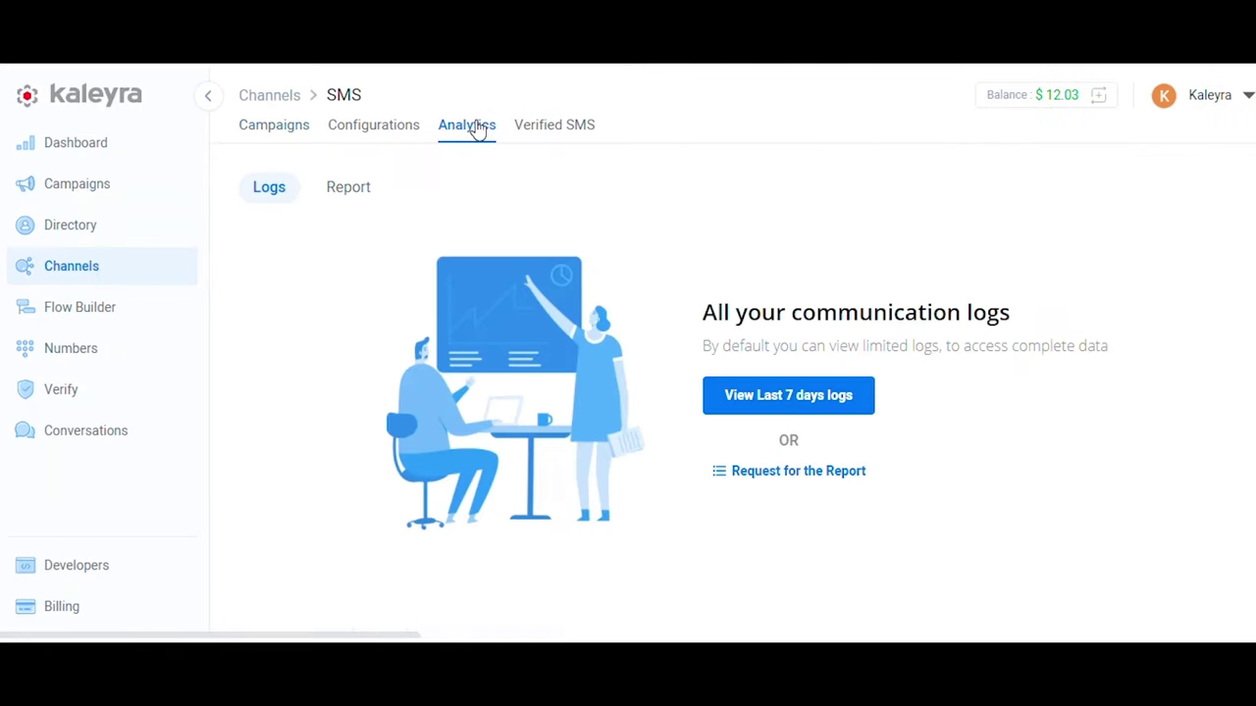
{"action": "left_click", "coordinate": [791, 397]}
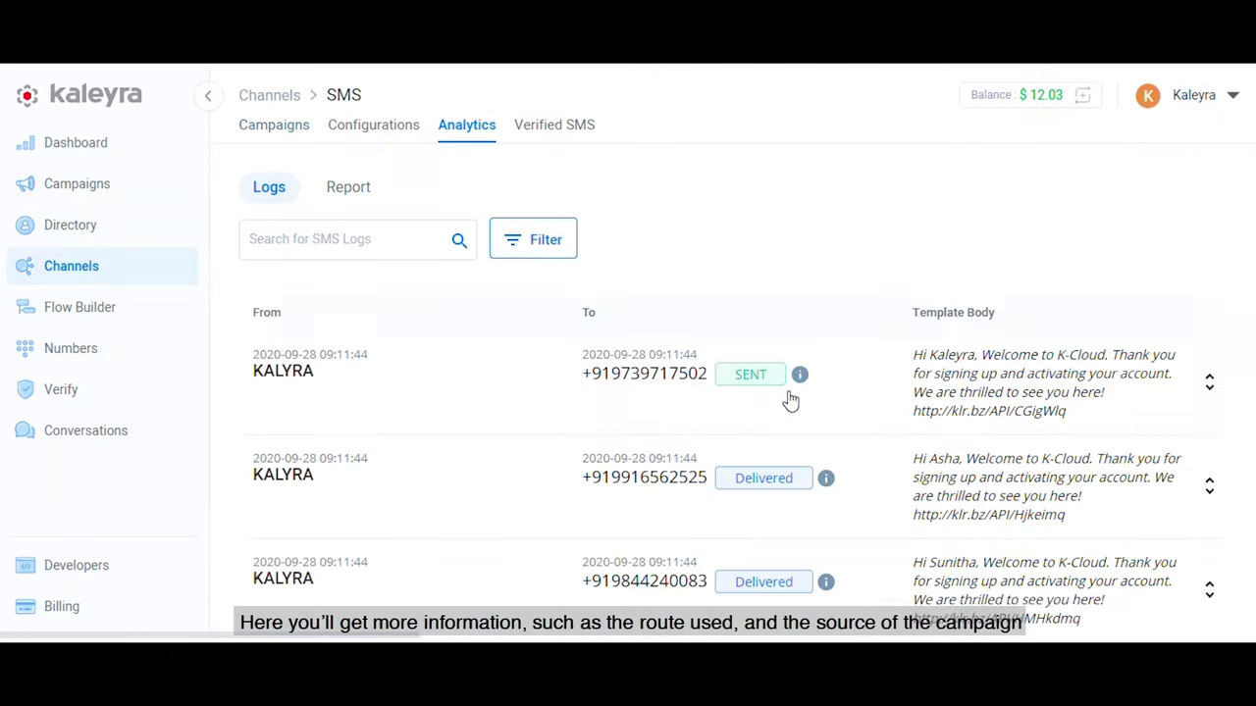
{"action": "scroll", "coordinate": [941, 460], "scroll_direction": "down", "scroll_amount": 3}
{"action": "scroll", "coordinate": [945, 458], "scroll_direction": "down", "scroll_amount": 5}
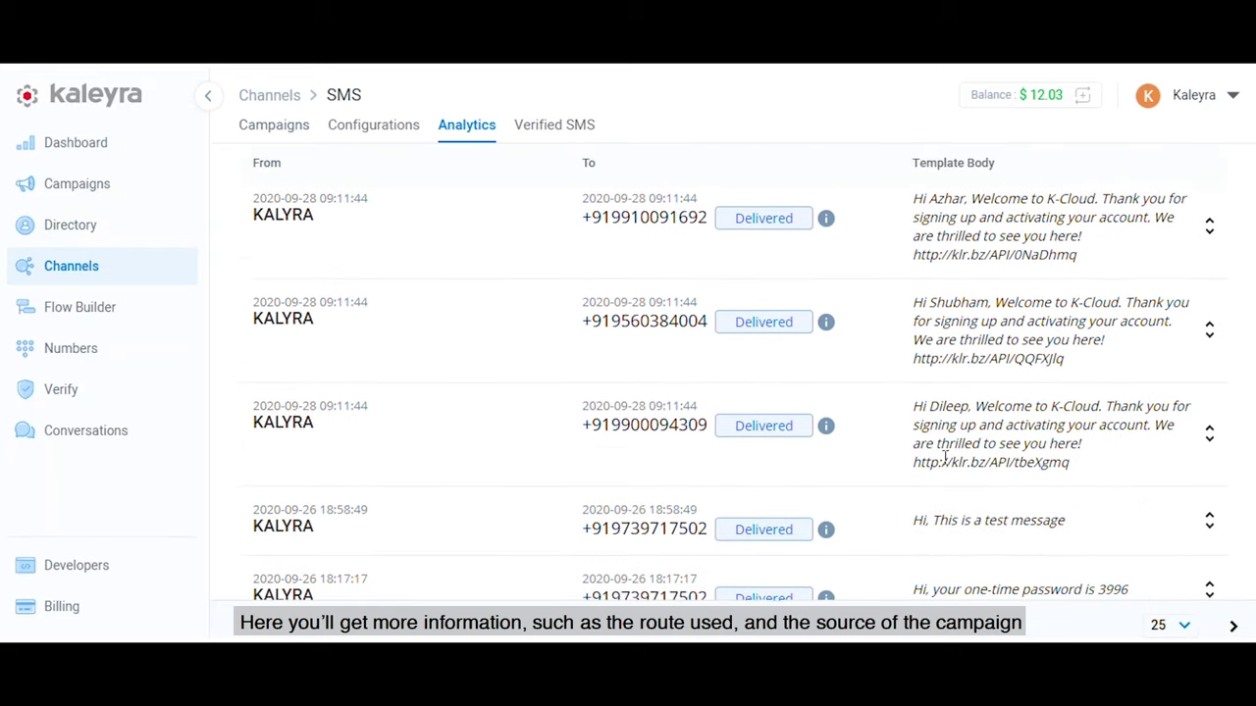
{"action": "scroll", "coordinate": [1040, 451], "scroll_direction": "down", "scroll_amount": 4}
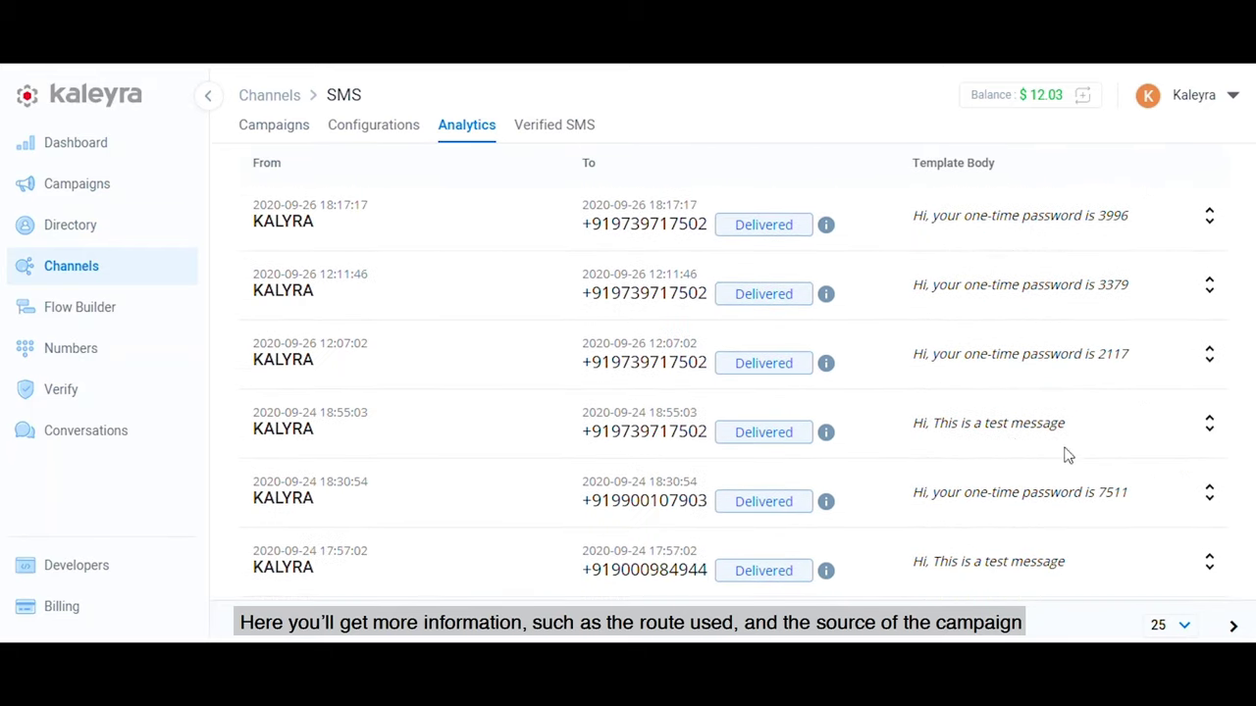
{"action": "scroll", "coordinate": [1168, 515], "scroll_direction": "down", "scroll_amount": 2}
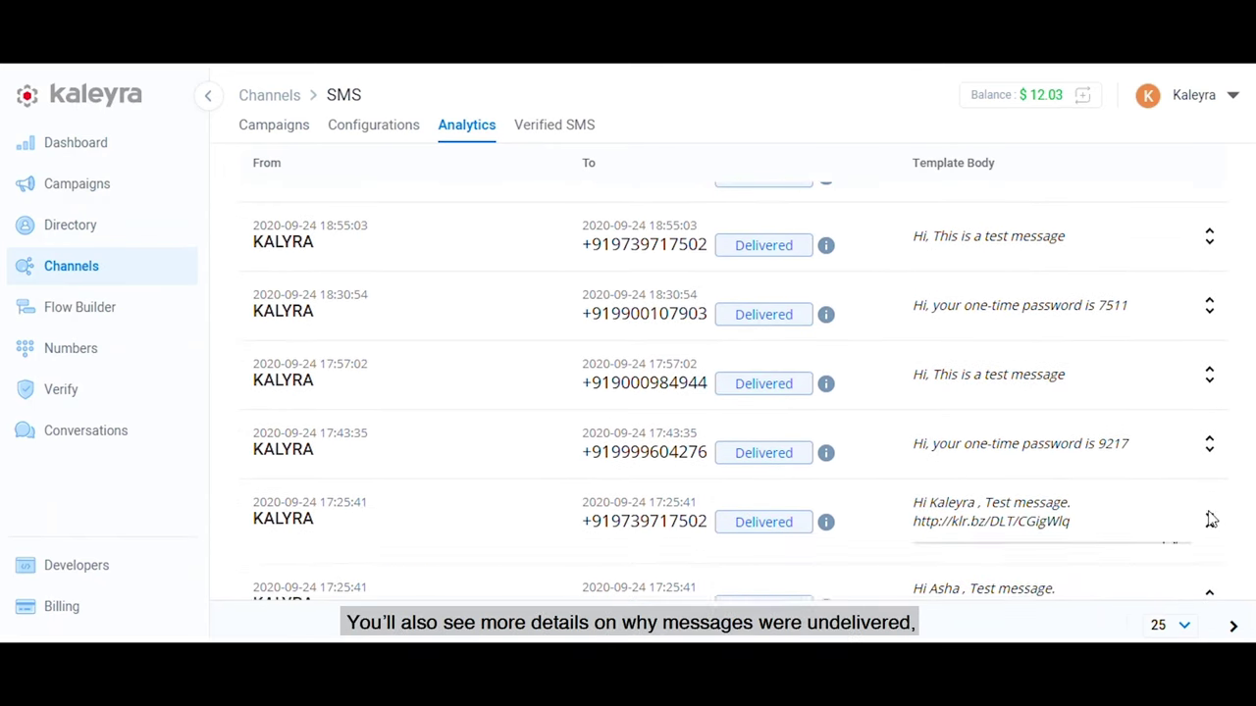
{"action": "left_click", "coordinate": [1209, 514]}
{"action": "scroll", "coordinate": [929, 517], "scroll_direction": "down", "scroll_amount": 3}
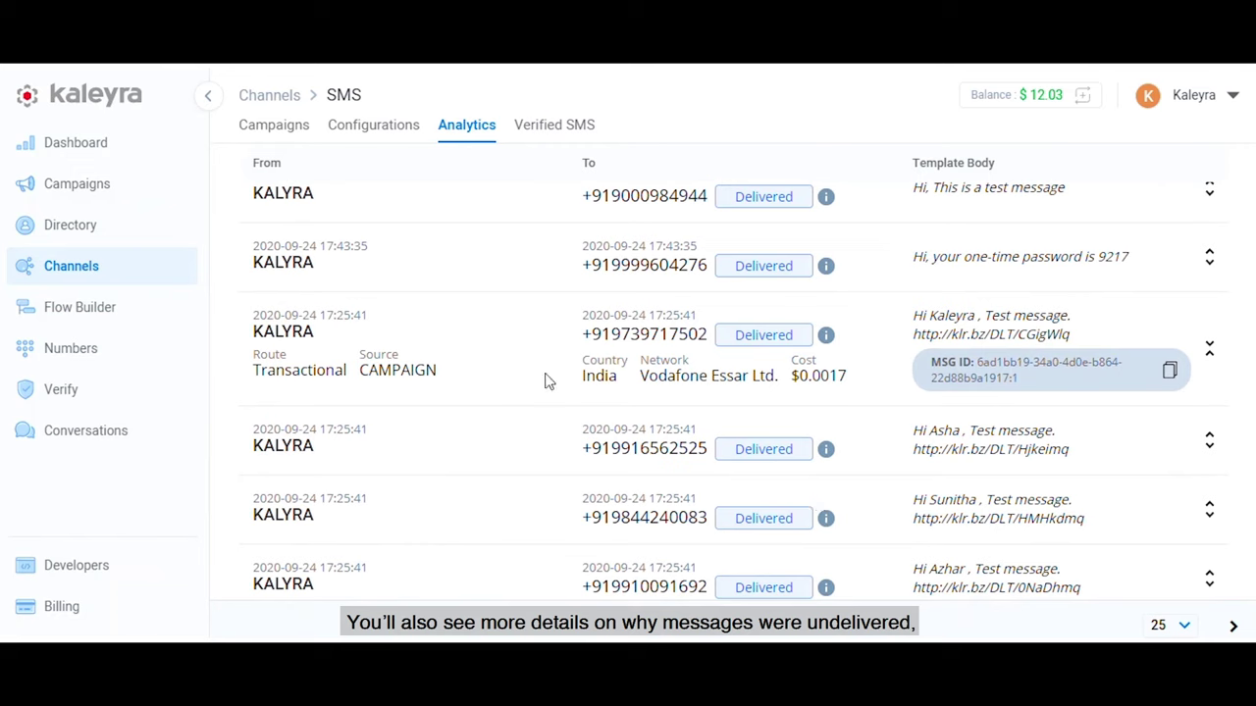
{"action": "mouse_move", "coordinate": [826, 341]}
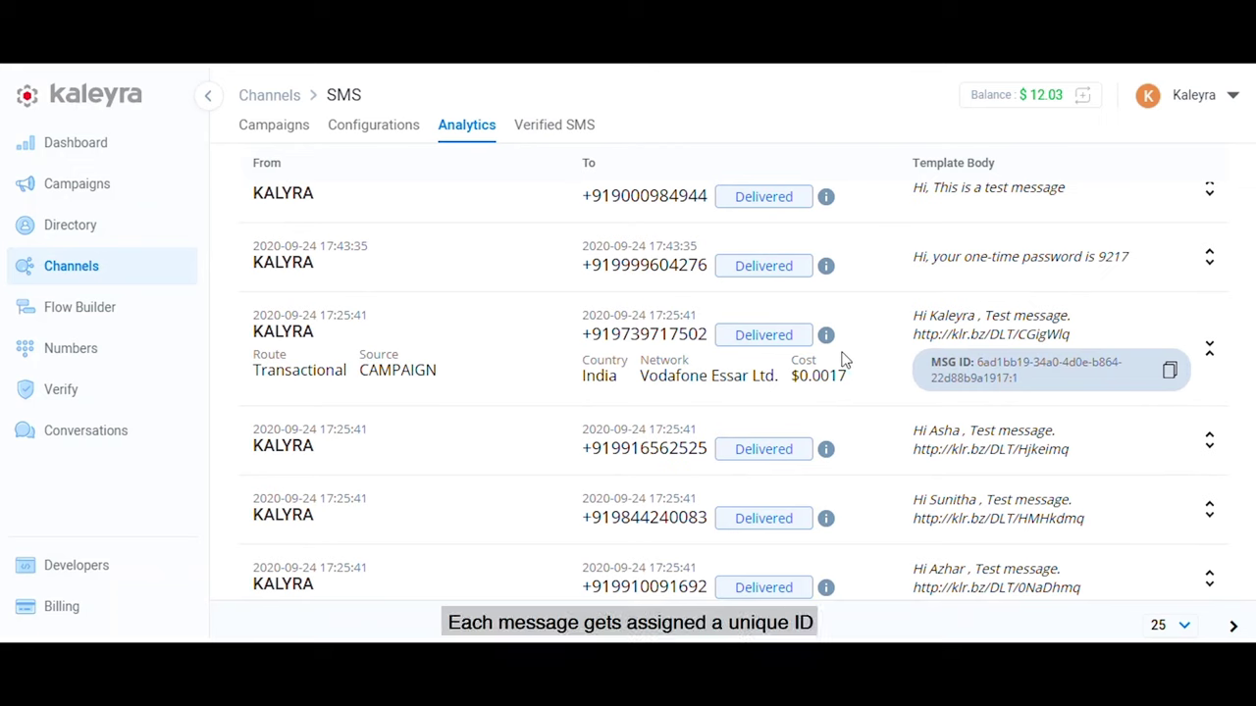
{"action": "left_click_drag", "start_coordinate": [977, 362], "coordinate": [1020, 382]}
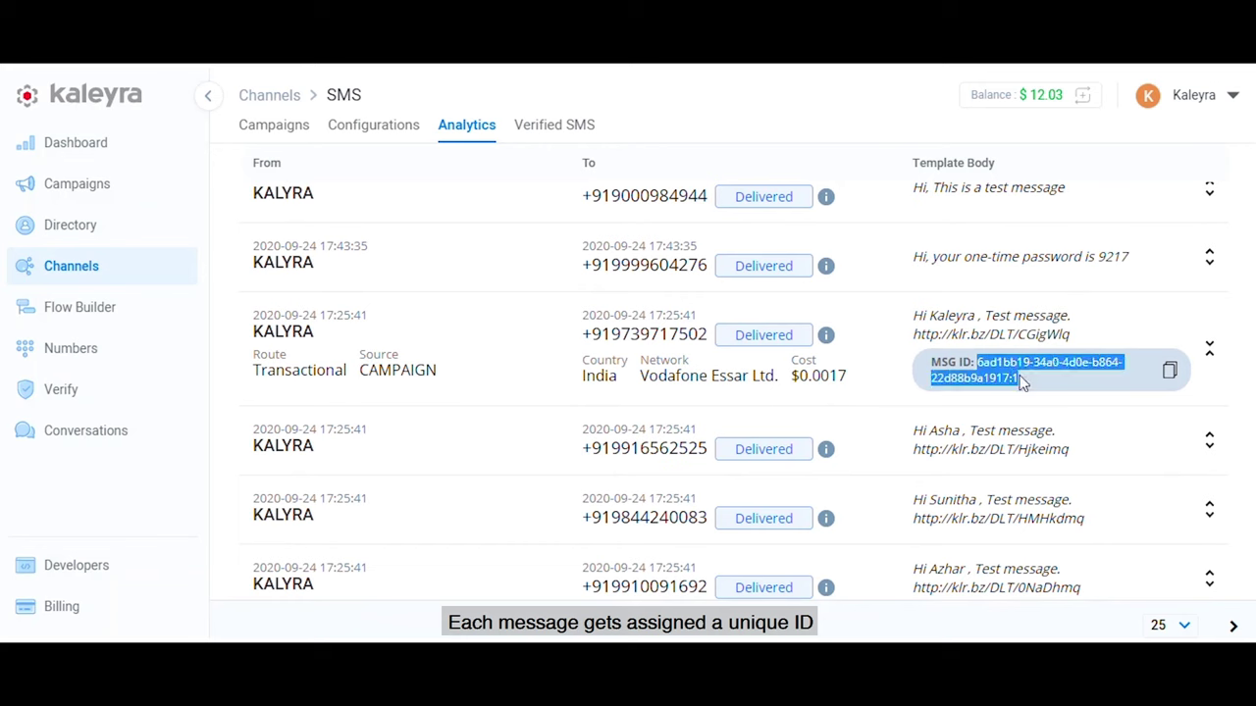
{"action": "left_click", "coordinate": [1042, 385]}
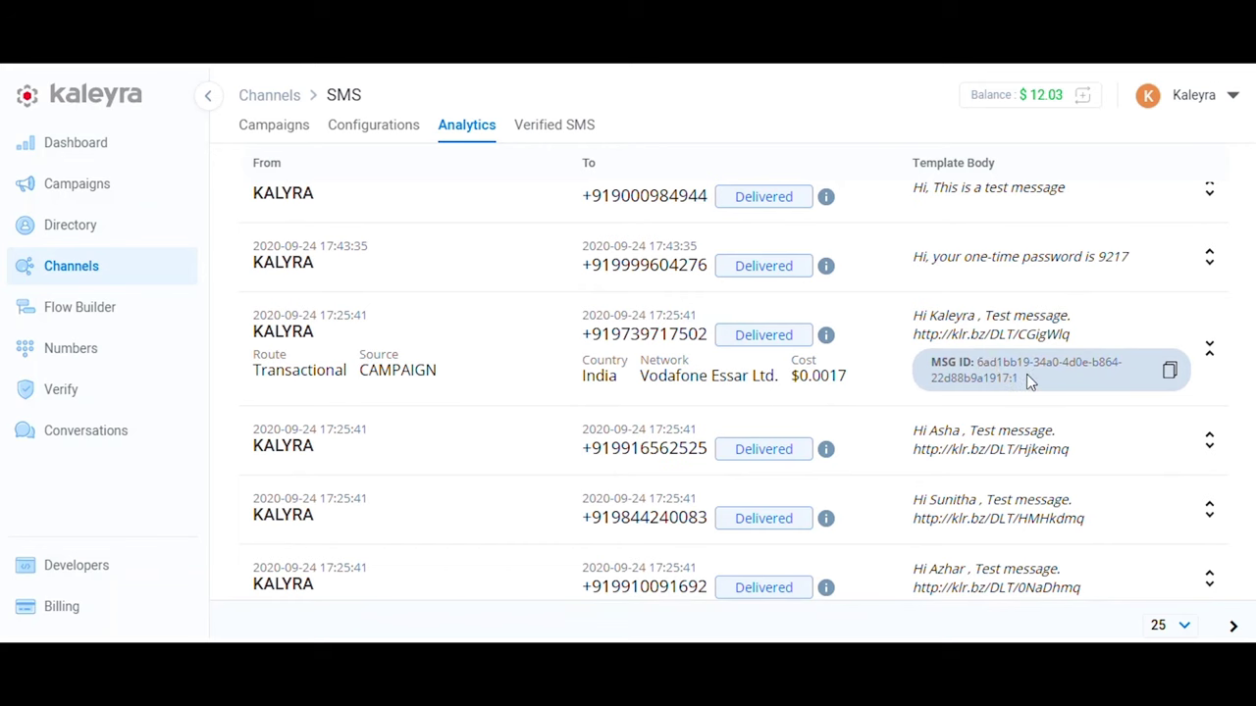
Step: Return to the newest SMS log entries, then open the Dashboard with the account's overall reach statistics
{"action": "scroll", "coordinate": [1027, 374], "scroll_direction": "up", "scroll_amount": 2}
{"action": "scroll", "coordinate": [1027, 381], "scroll_direction": "up", "scroll_amount": 10}
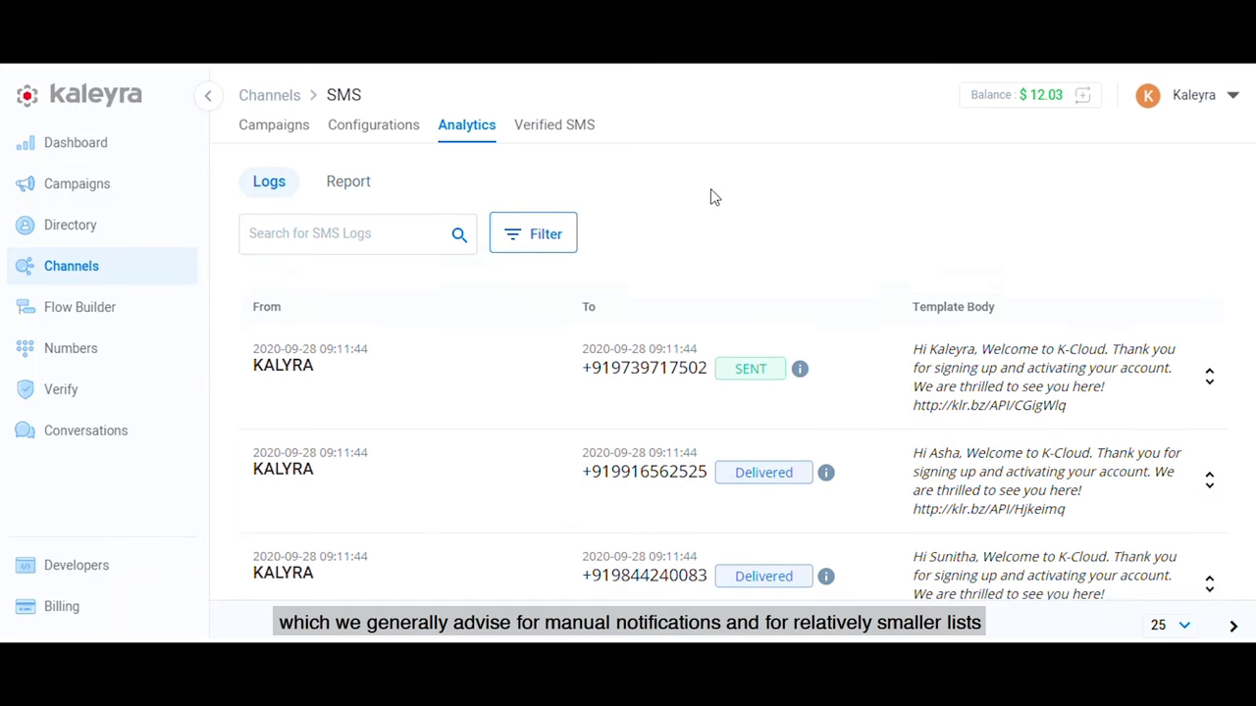
{"action": "scroll", "coordinate": [713, 196], "scroll_direction": "down", "scroll_amount": 1}
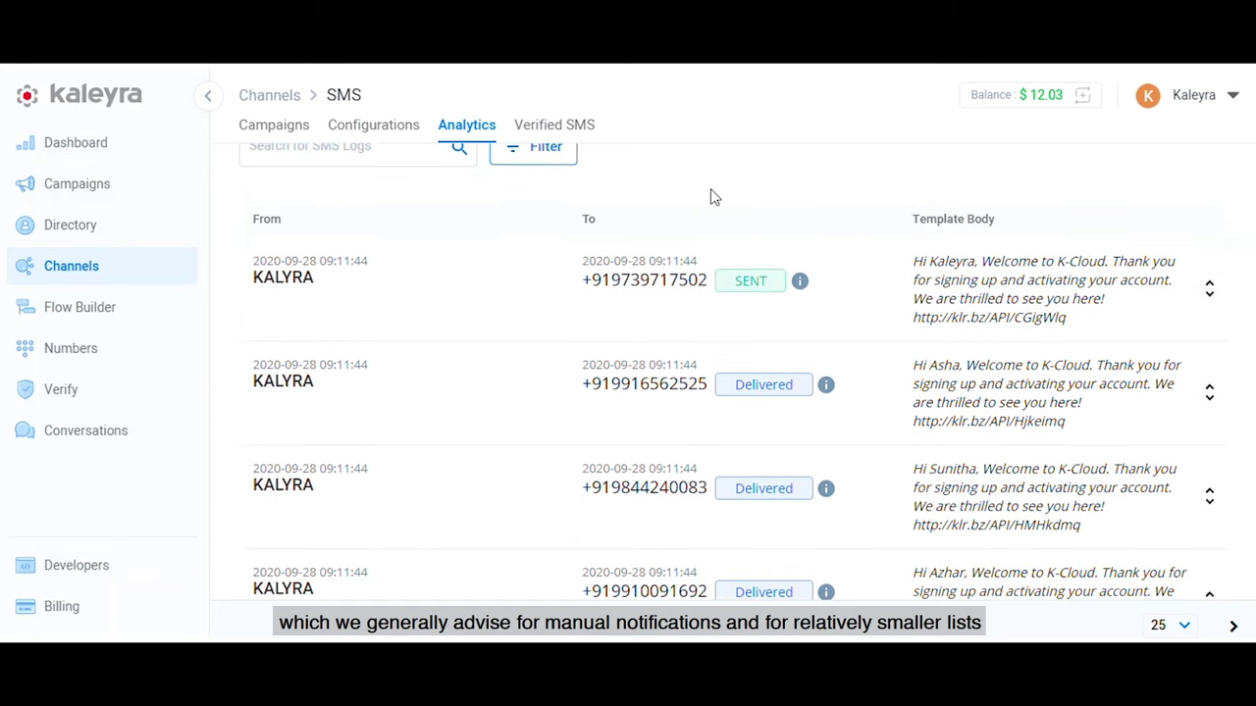
{"action": "left_click", "coordinate": [91, 155]}
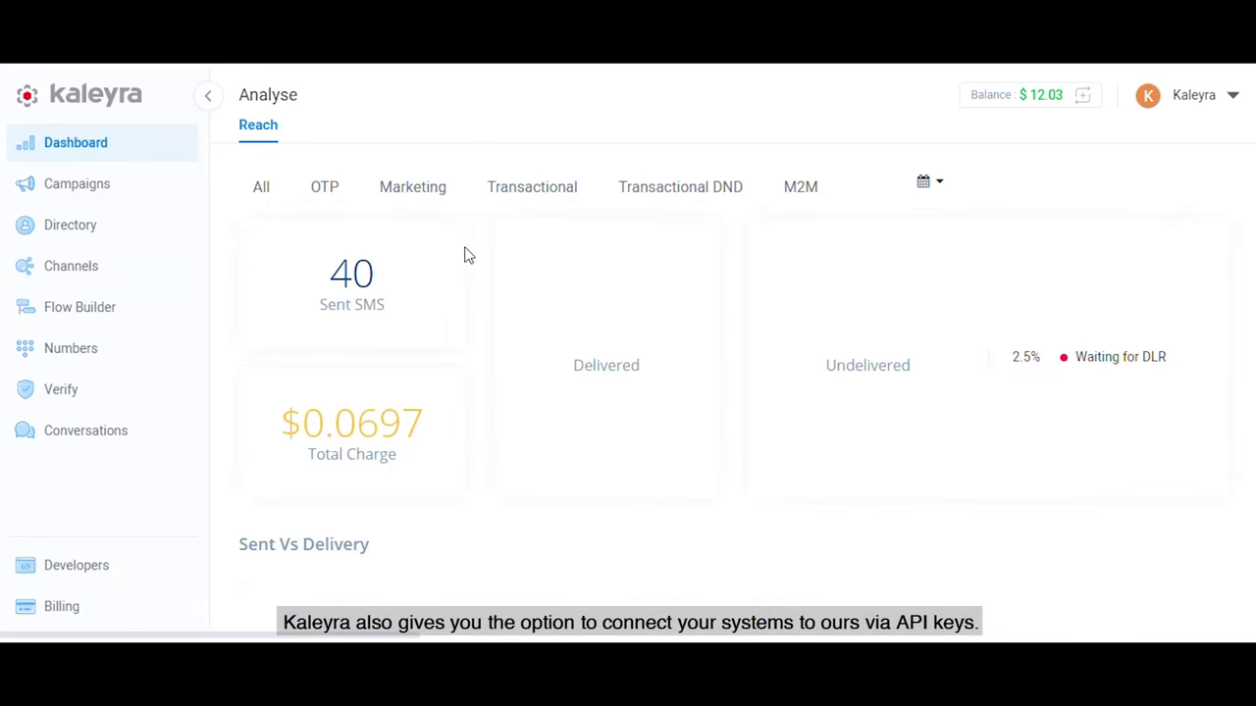